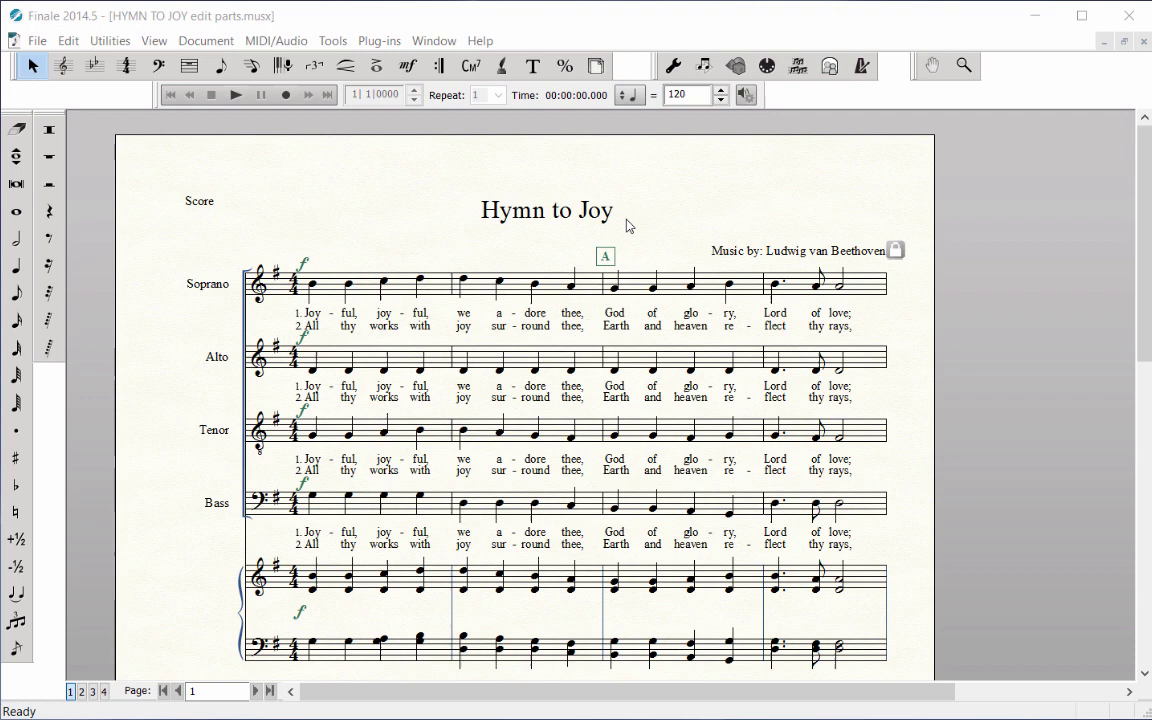
- Open a second window of the Hymn to Joy document and tile both windows horizontally
click(446, 42)
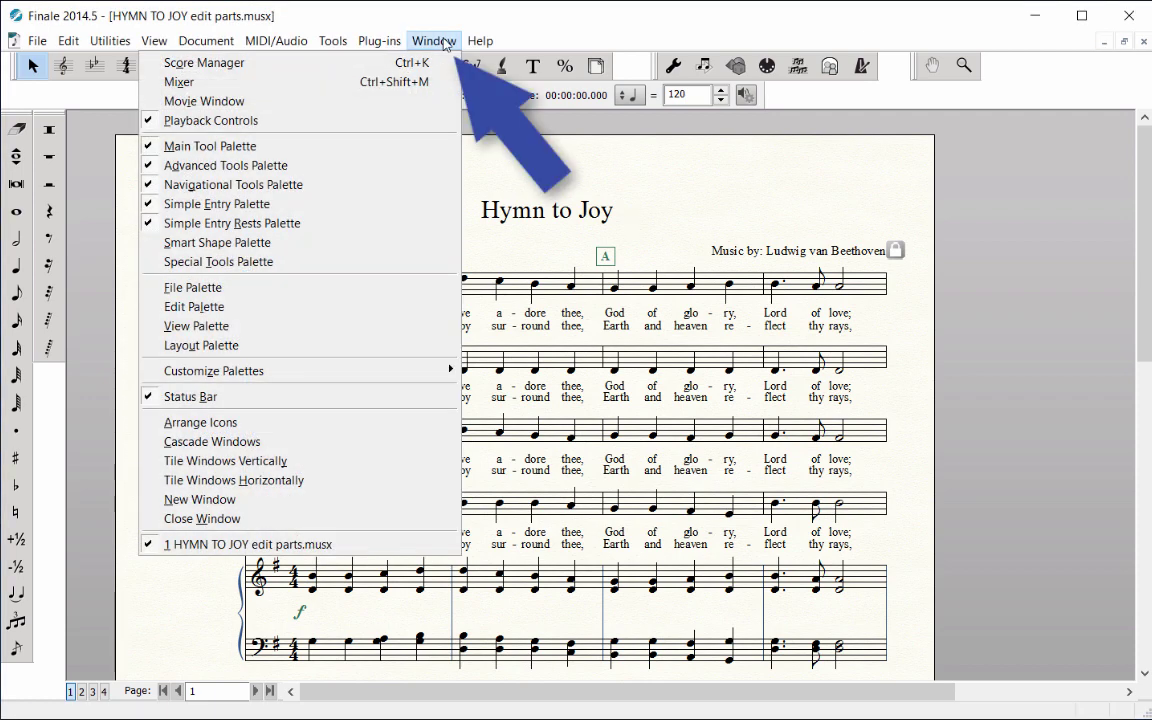
click(425, 505)
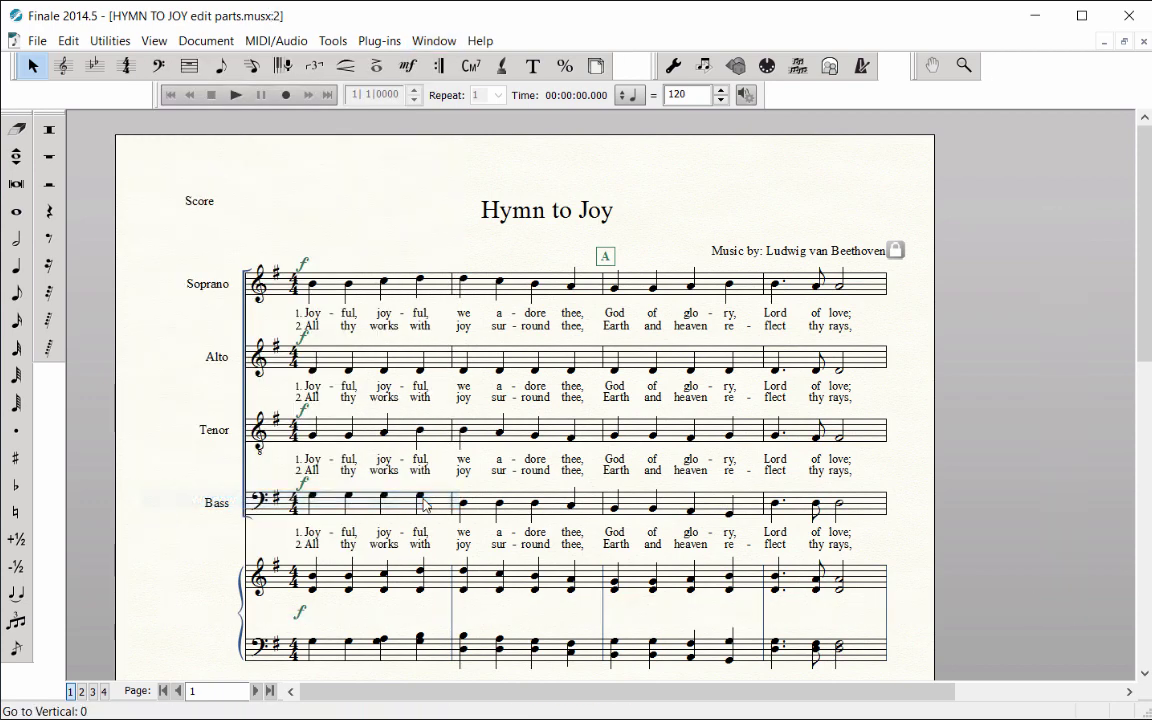
click(453, 42)
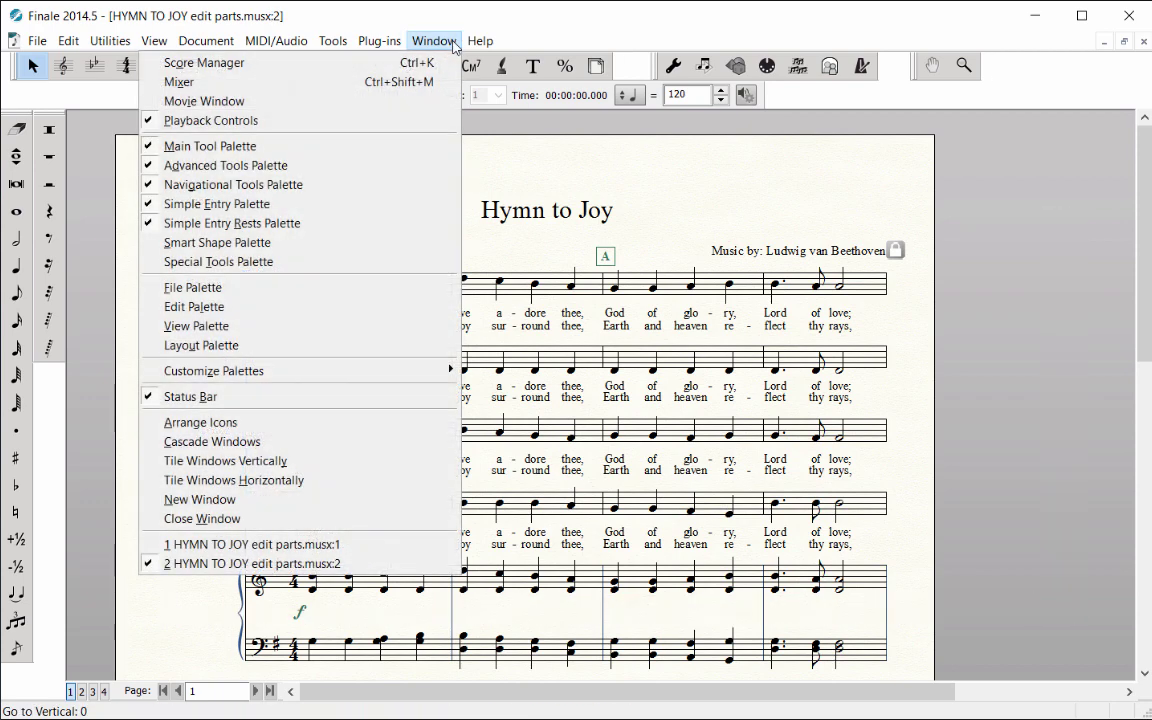
click(422, 482)
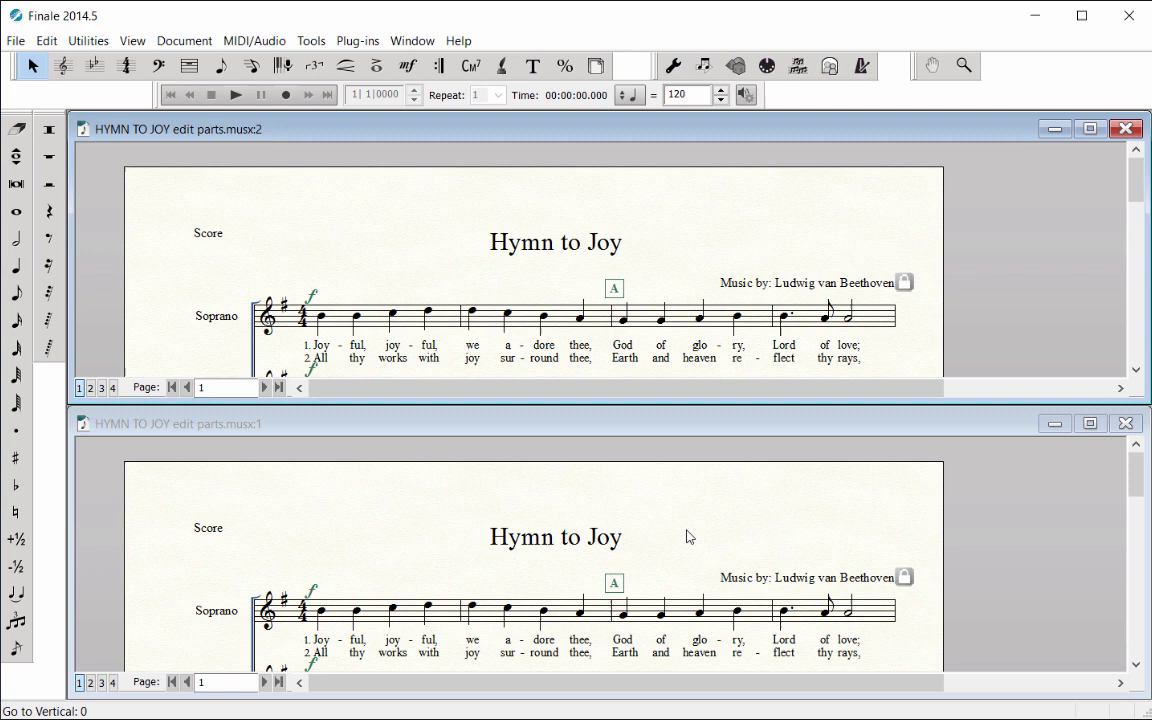
- Switch the second document window (musx:2) from the full score to the linked Soprano part
click(689, 537)
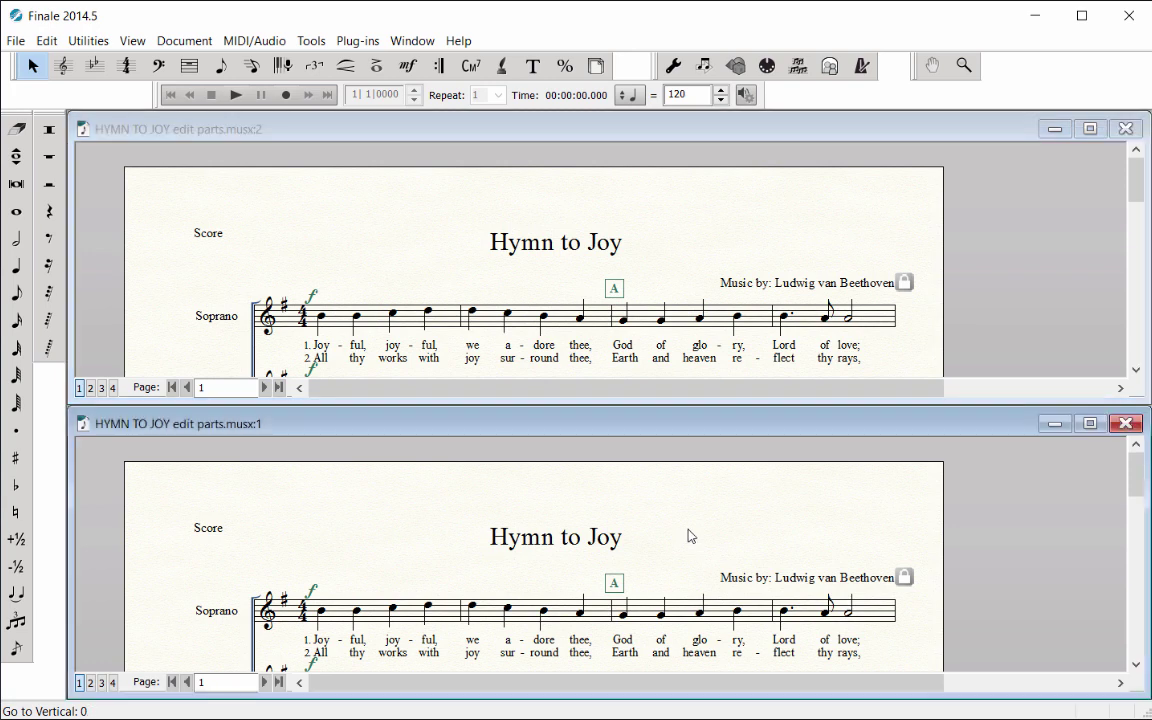
scroll(689, 537, down, 1)
click(675, 238)
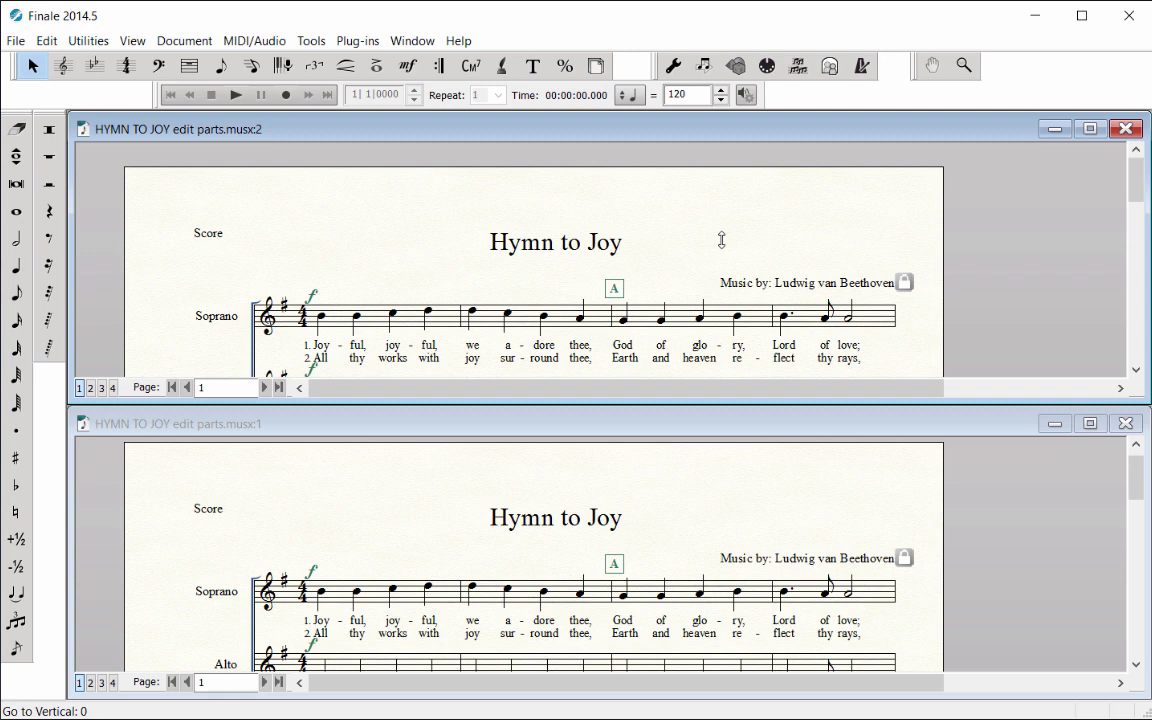
key(ctrl+alt+grave)
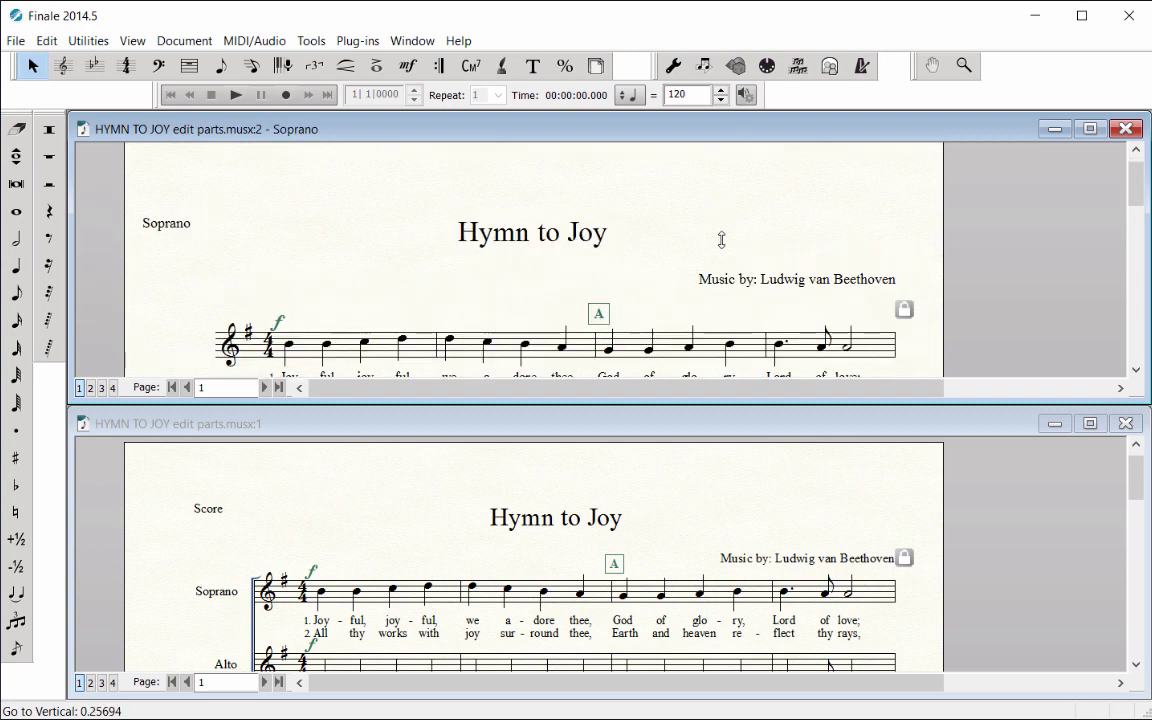
scroll(721, 240, up, 1)
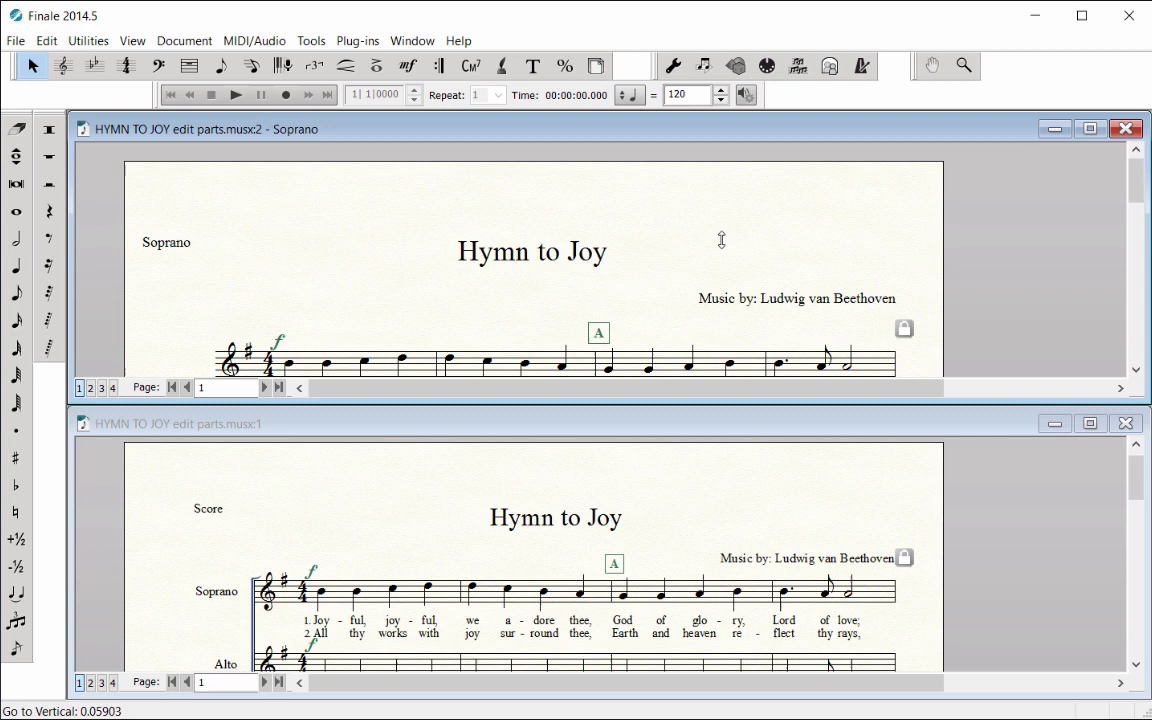
scroll(721, 240, down, 1)
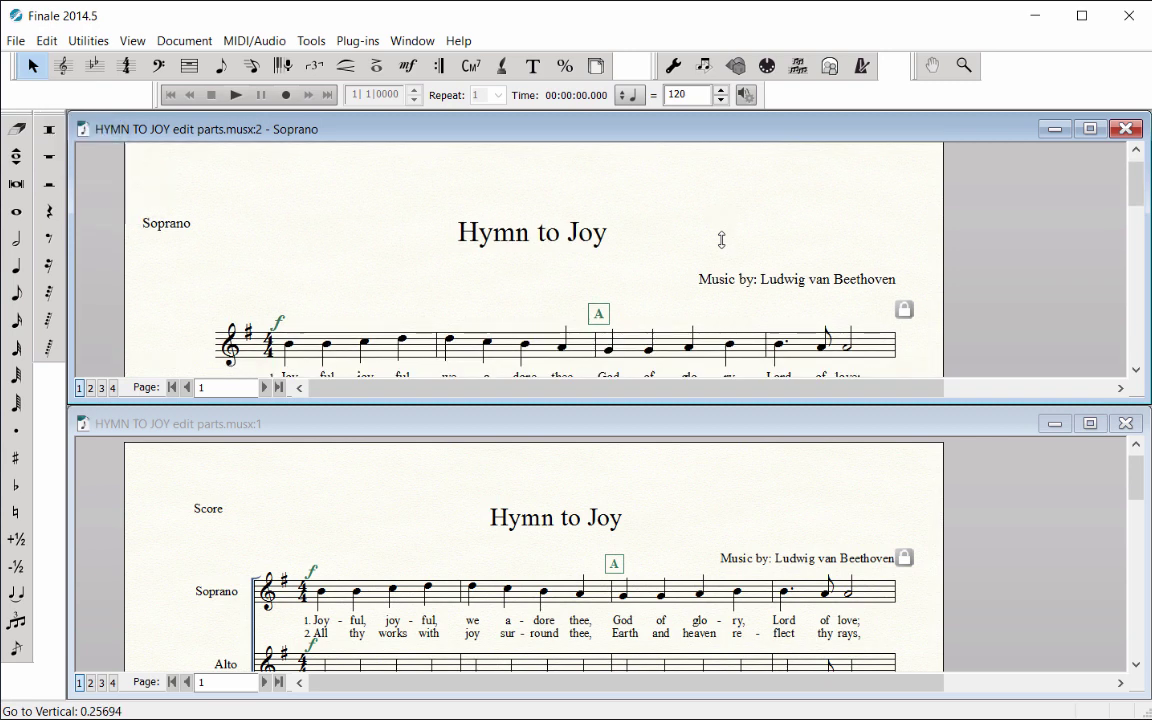
- Move the title "Hymn to Joy" down in the Soprano part to about the height of the composer credit
click(598, 241)
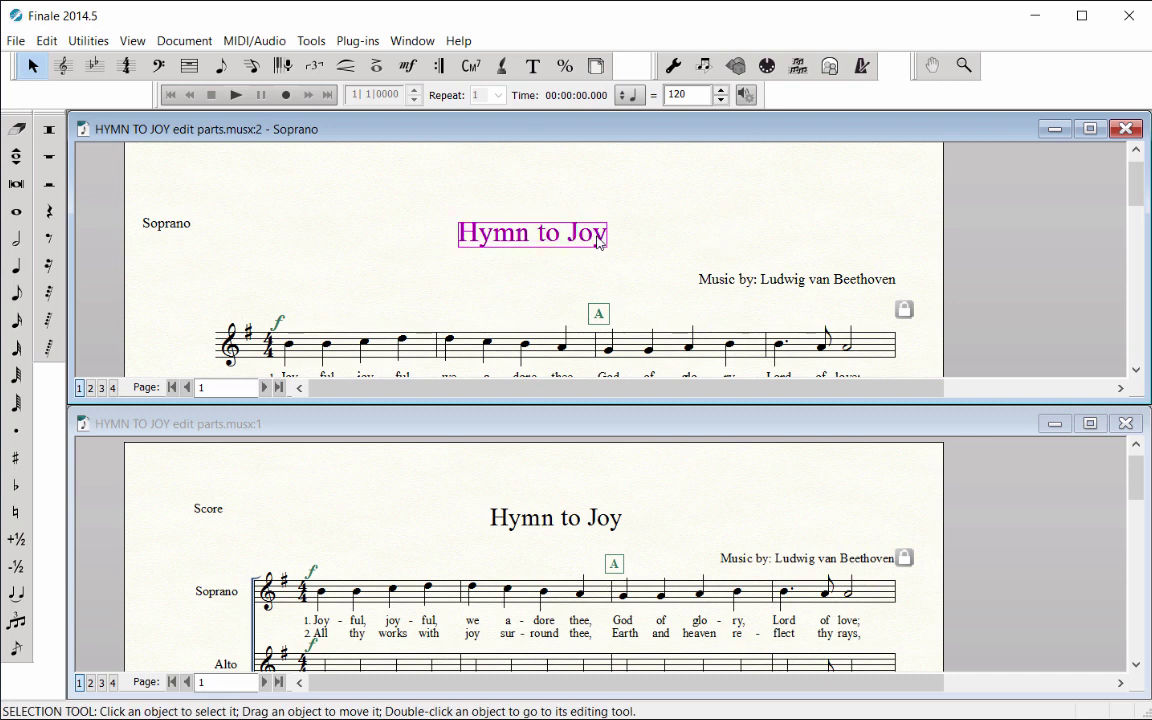
drag(598, 241, 605, 289)
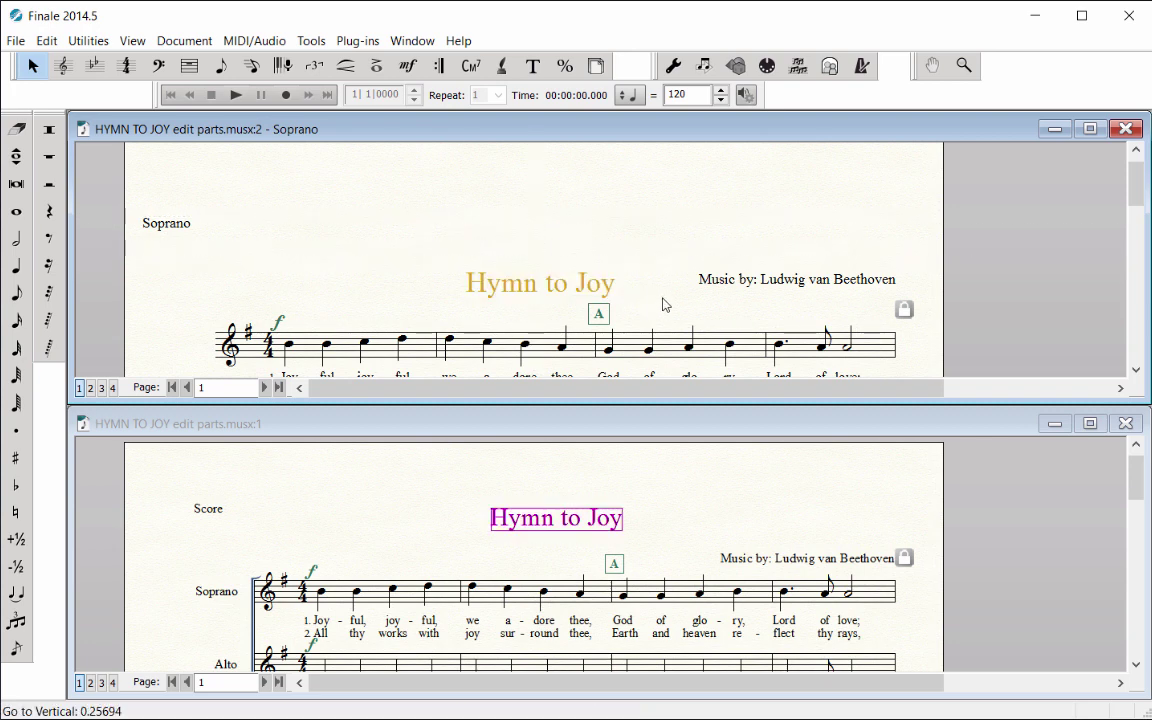
click(707, 493)
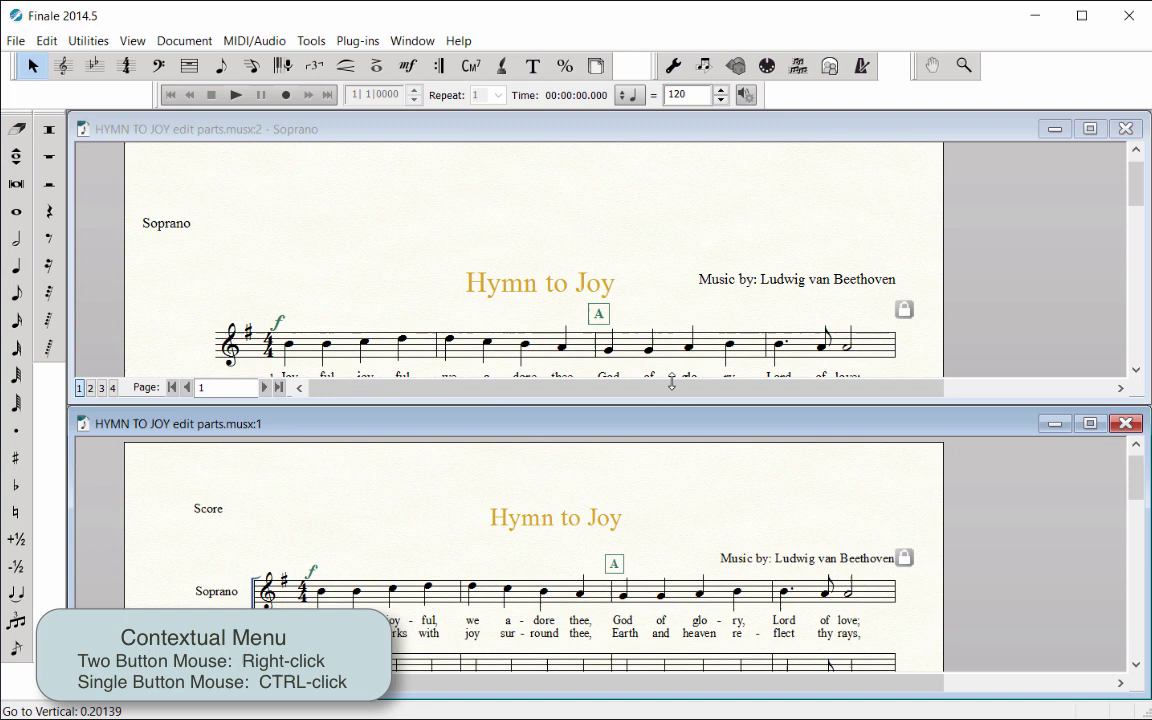
- Relink the Soprano part's title to the score
right_click(587, 285)
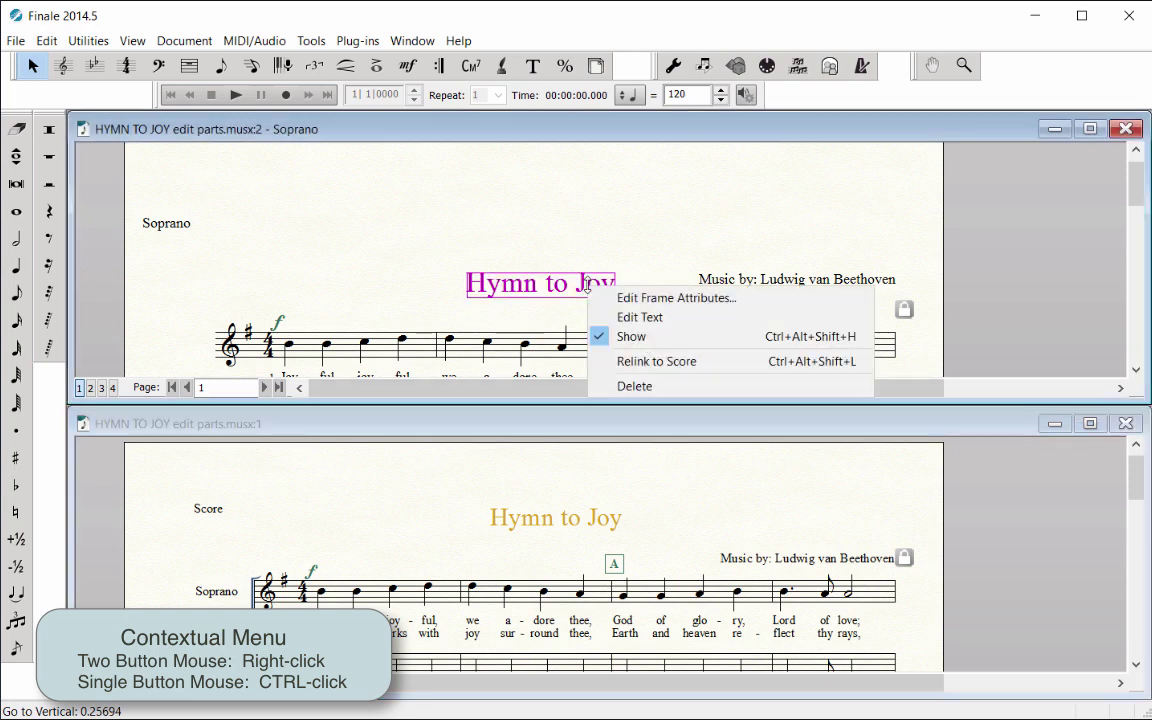
click(706, 361)
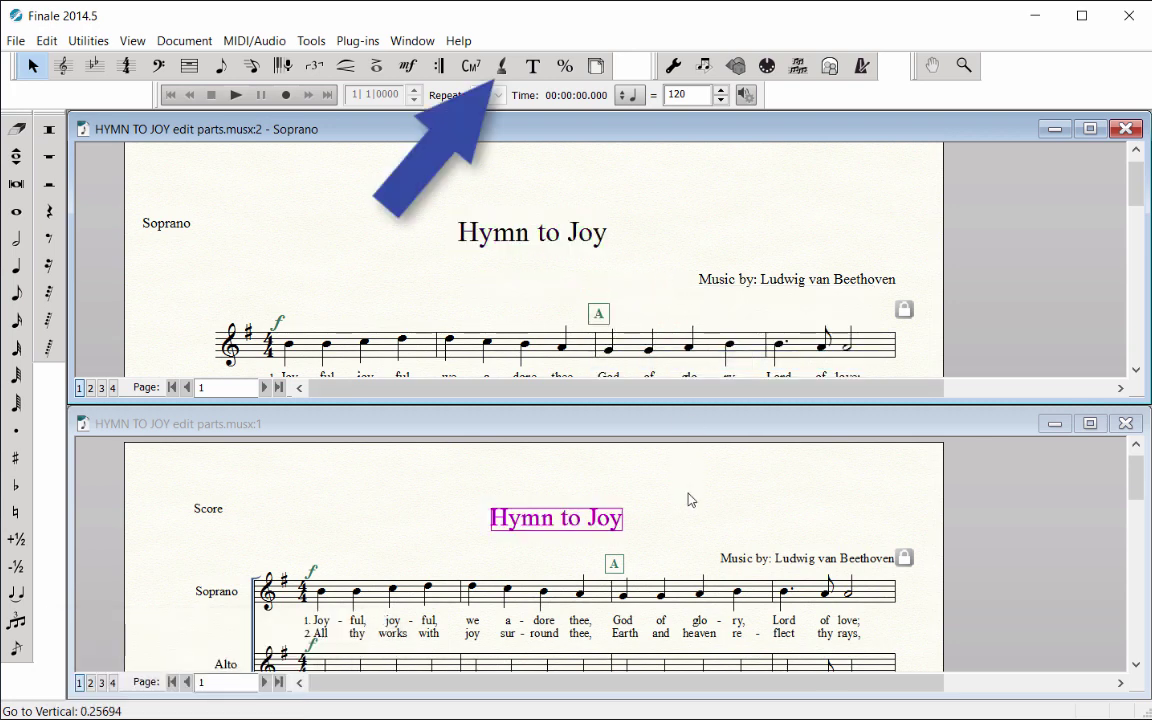
key(Escape)
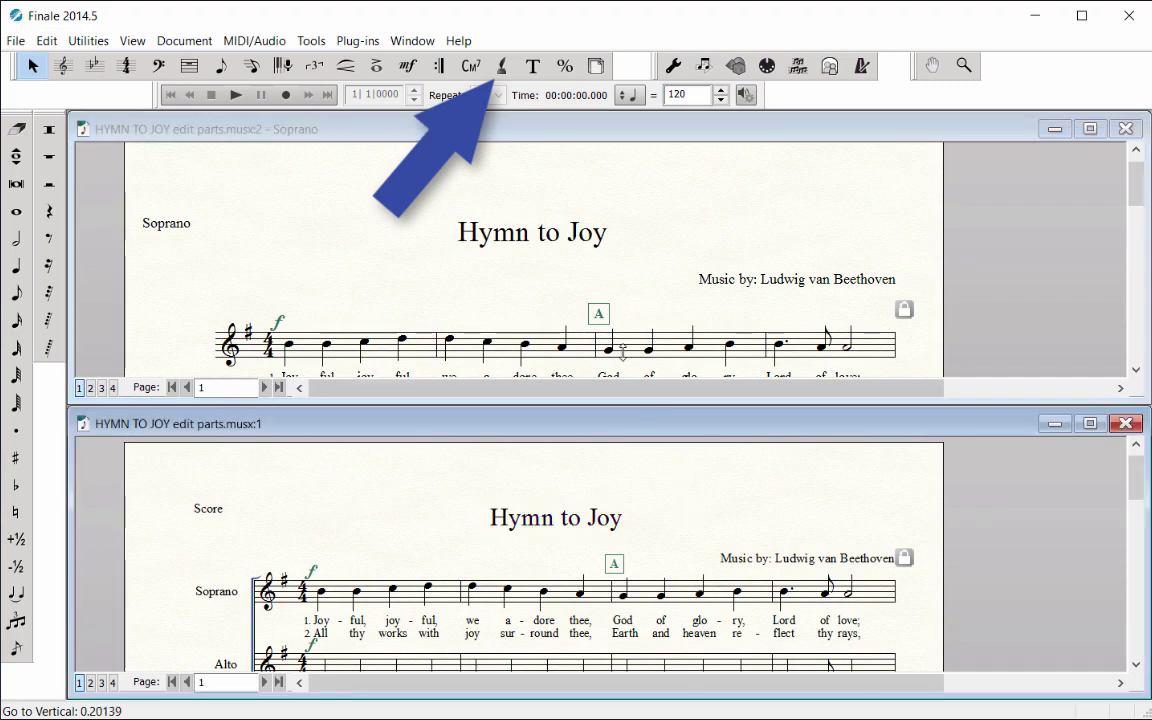
- Using the Lyrics tool, select the verse 2 lyrics in the Soprano part and lower their baseline slightly
scroll(643, 288, down, 4)
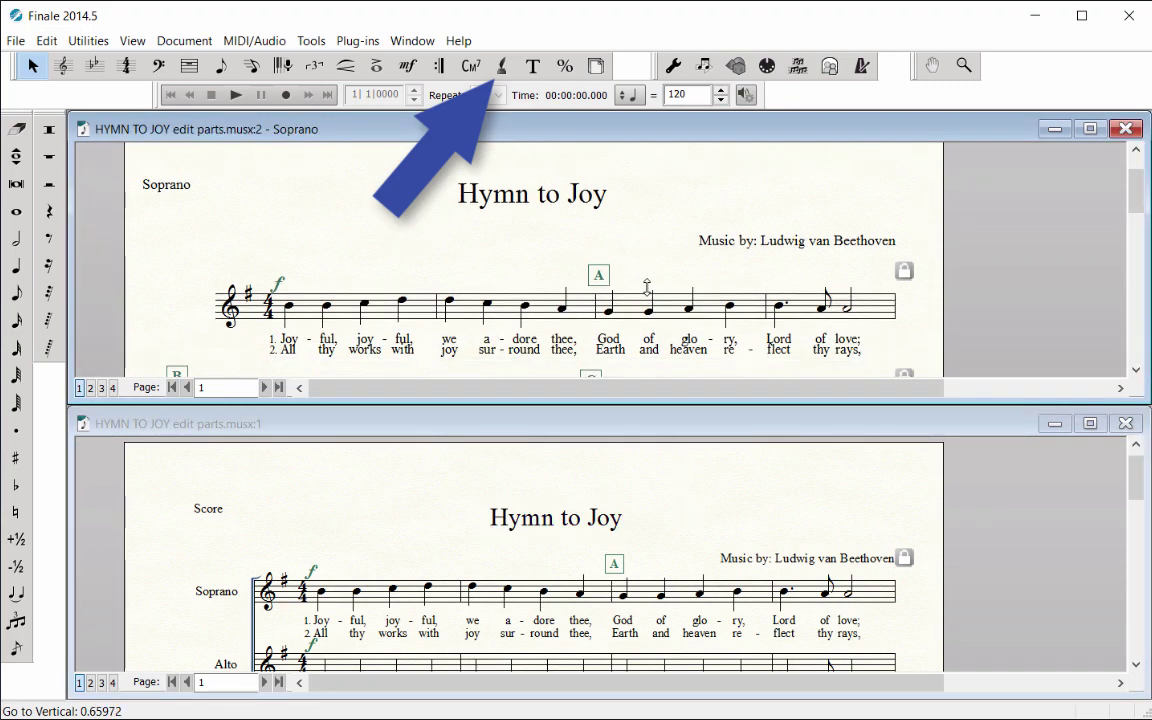
scroll(648, 285, down, 2)
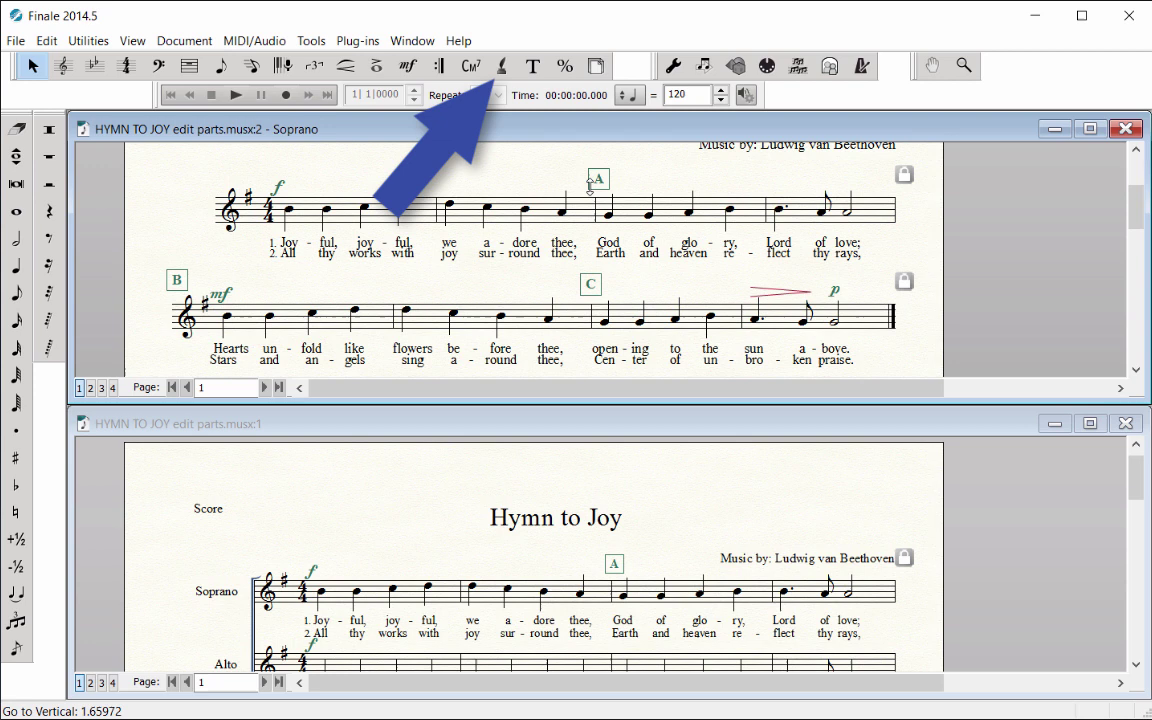
click(502, 66)
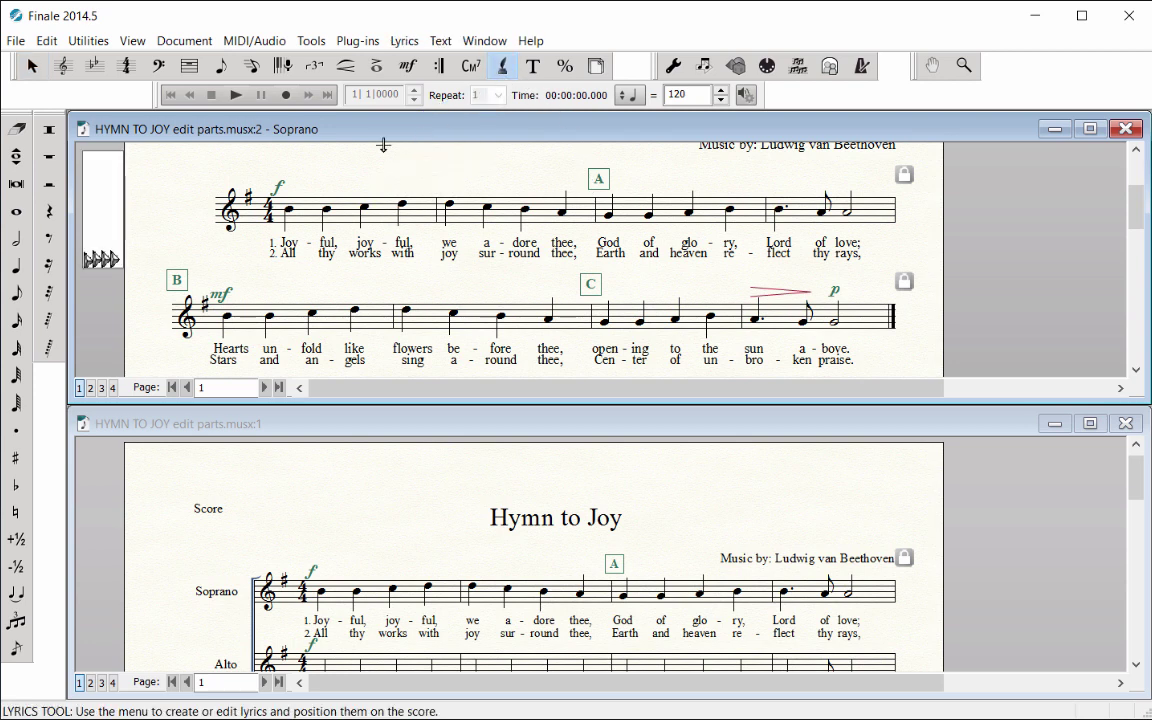
click(290, 208)
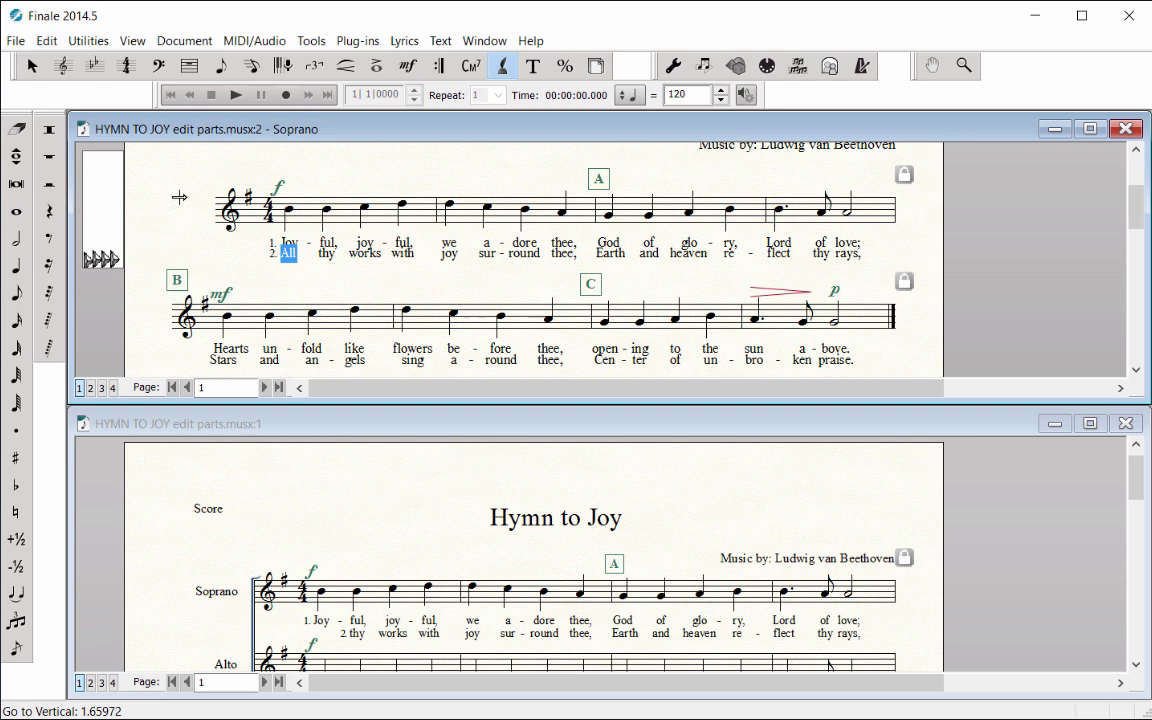
scroll(179, 197, down, 1)
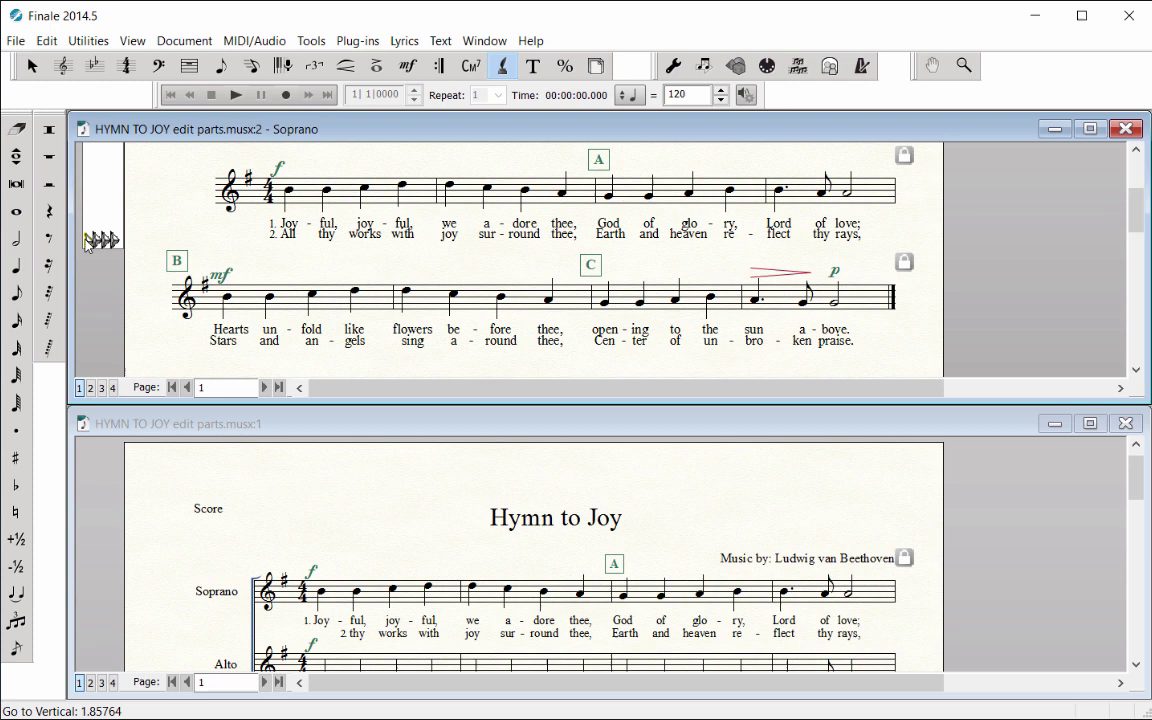
drag(86, 242, 88, 249)
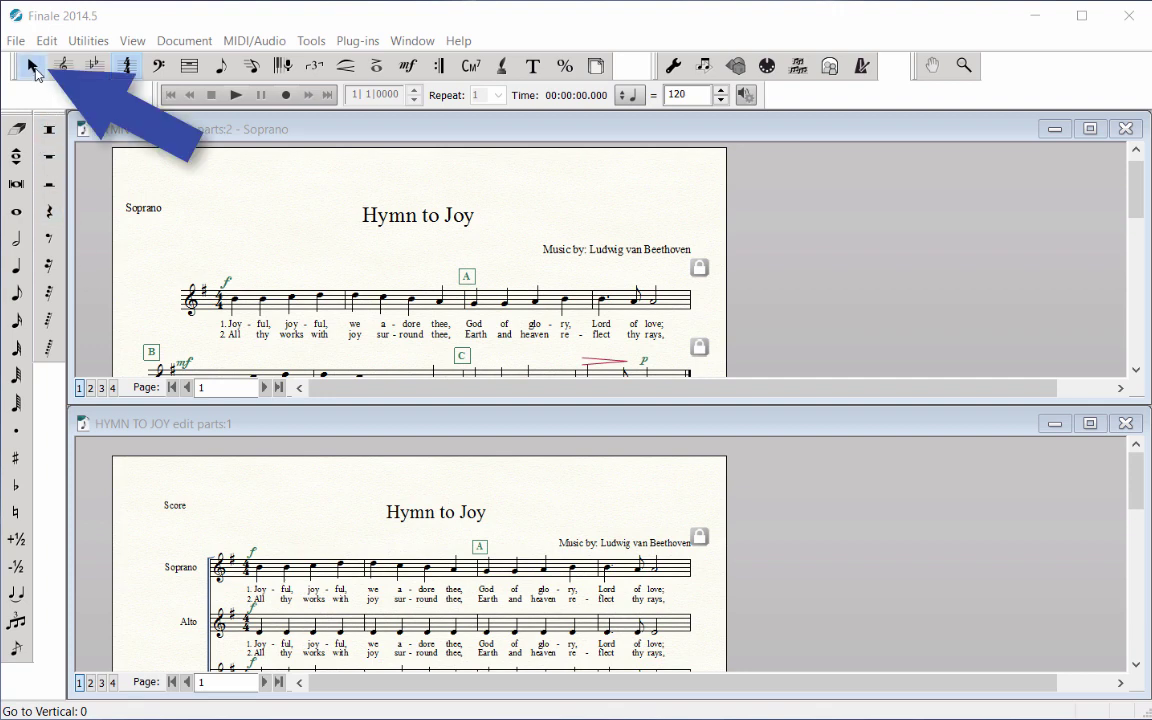
- Move the "Score" label in the score inward and slightly up with the Selection tool, and unlink it in all parts
click(33, 68)
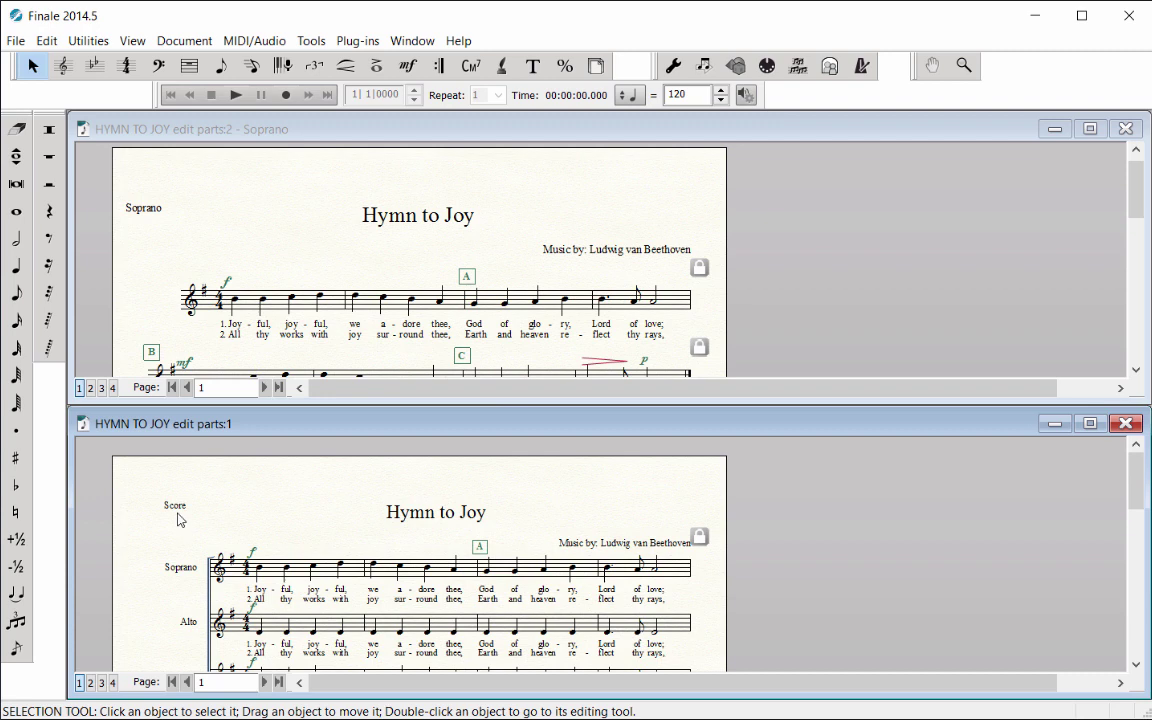
drag(175, 508, 209, 501)
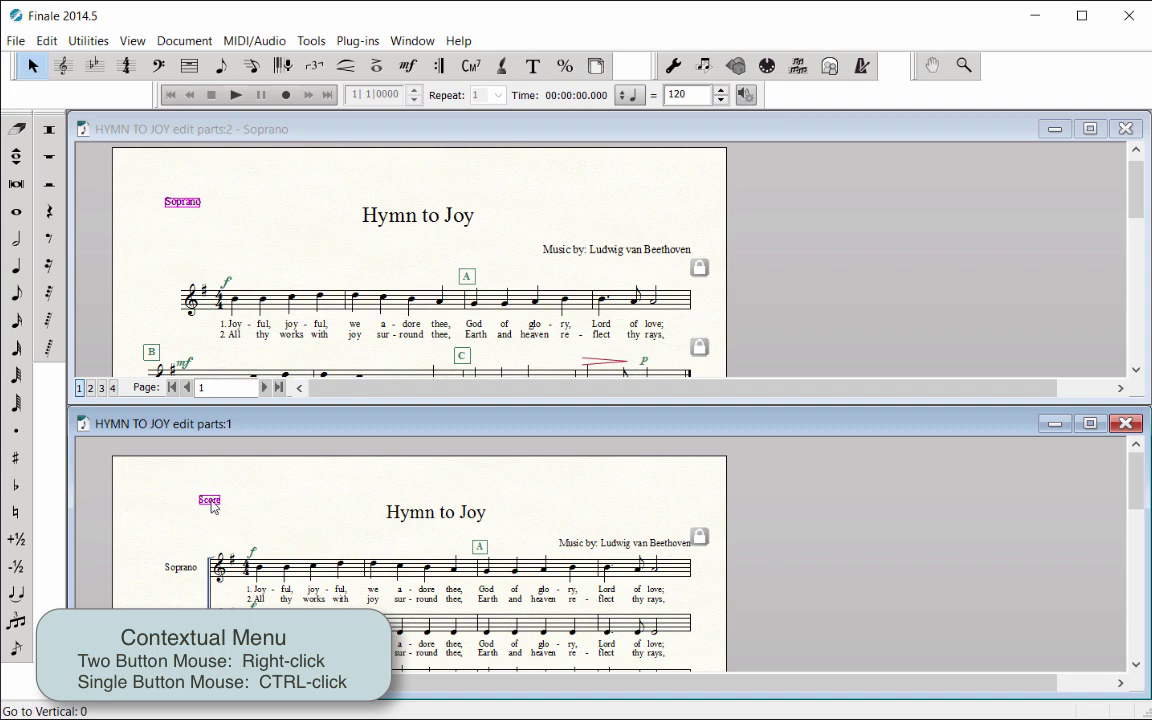
right_click(211, 506)
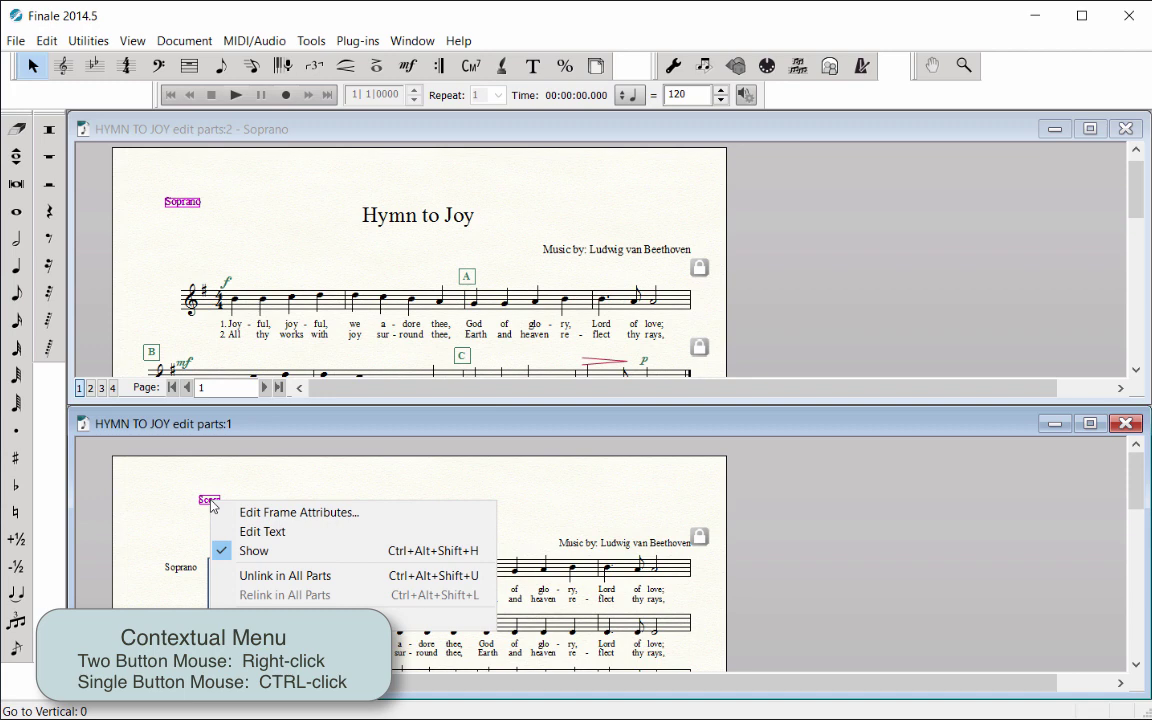
click(250, 576)
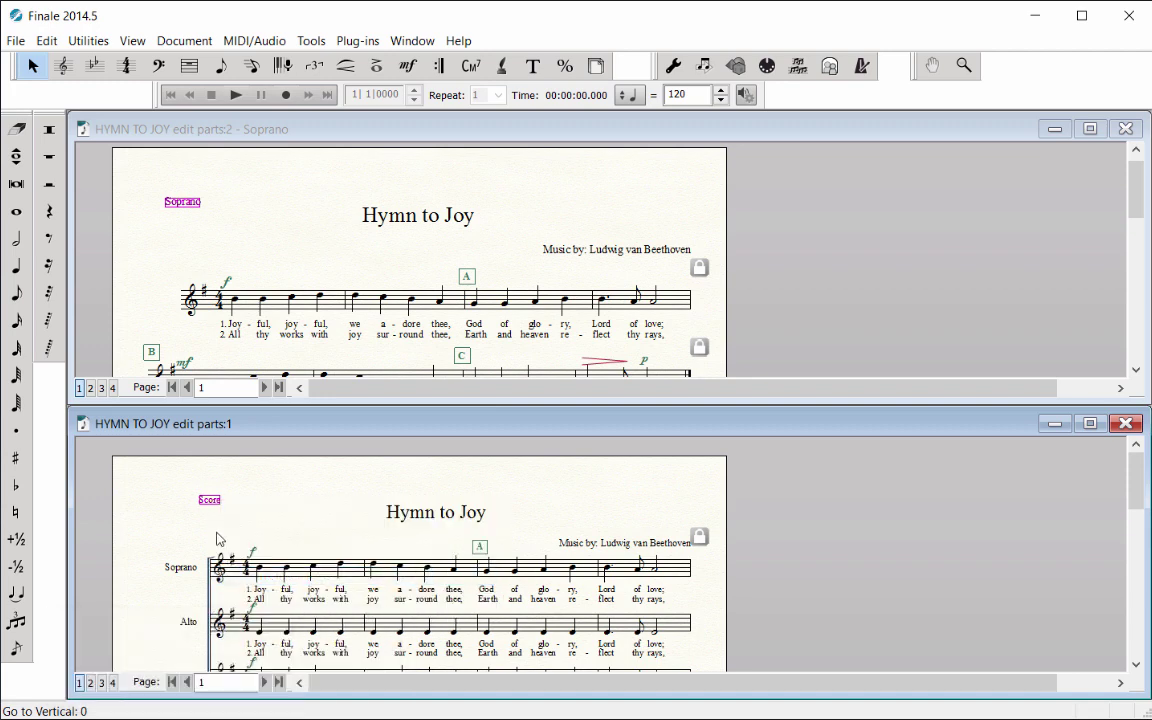
- Move the unlinked "Score" label in the score back outward and slightly down, independently of the Soprano part's label
click(200, 470)
click(211, 241)
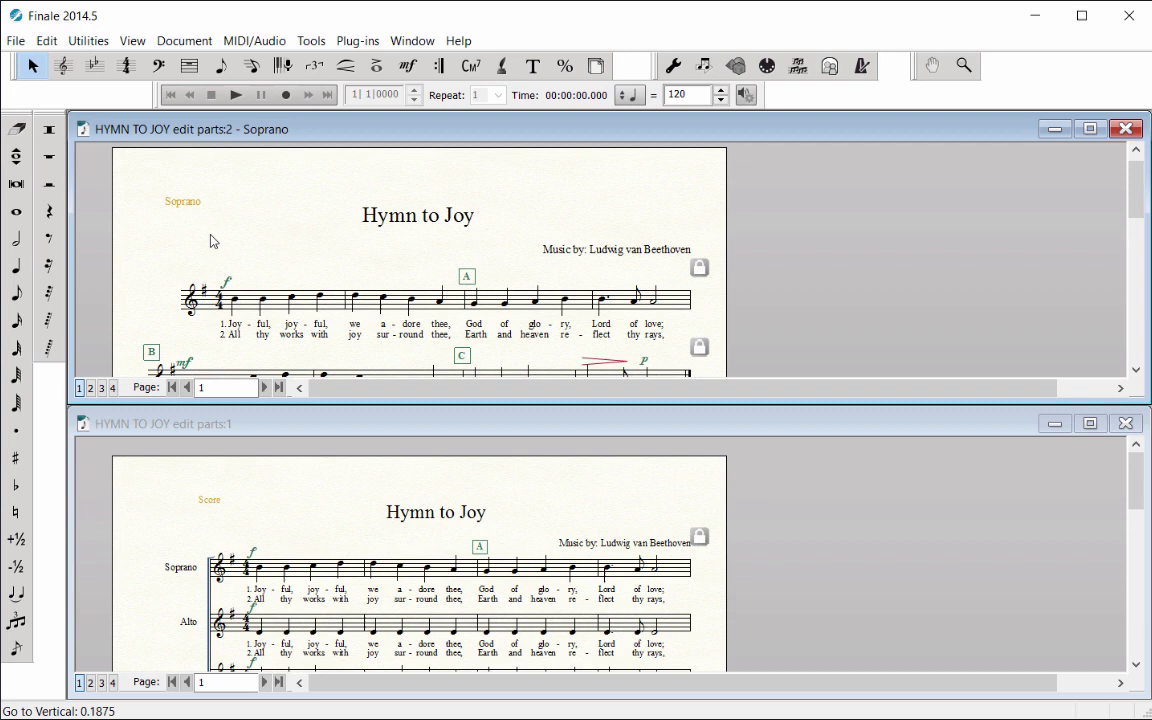
click(208, 499)
mouse_move(208, 499)
mouse_down()
mouse_move(188, 492)
mouse_move(184, 511)
mouse_up()
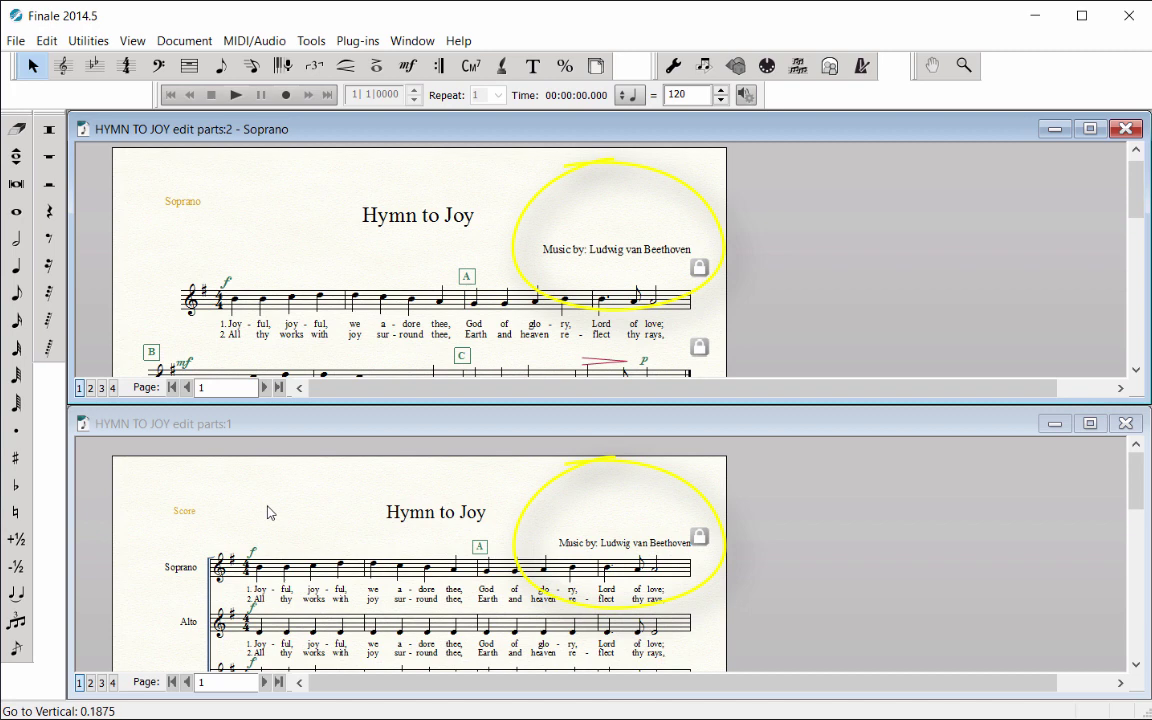
- Lower the "Music by: Ludwig van Beethoven" credit in the score to just above the Soprano staff
click(677, 546)
drag(677, 546, 676, 562)
- Unlink the composer credit in all parts and raise it slightly in the score only
right_click(676, 562)
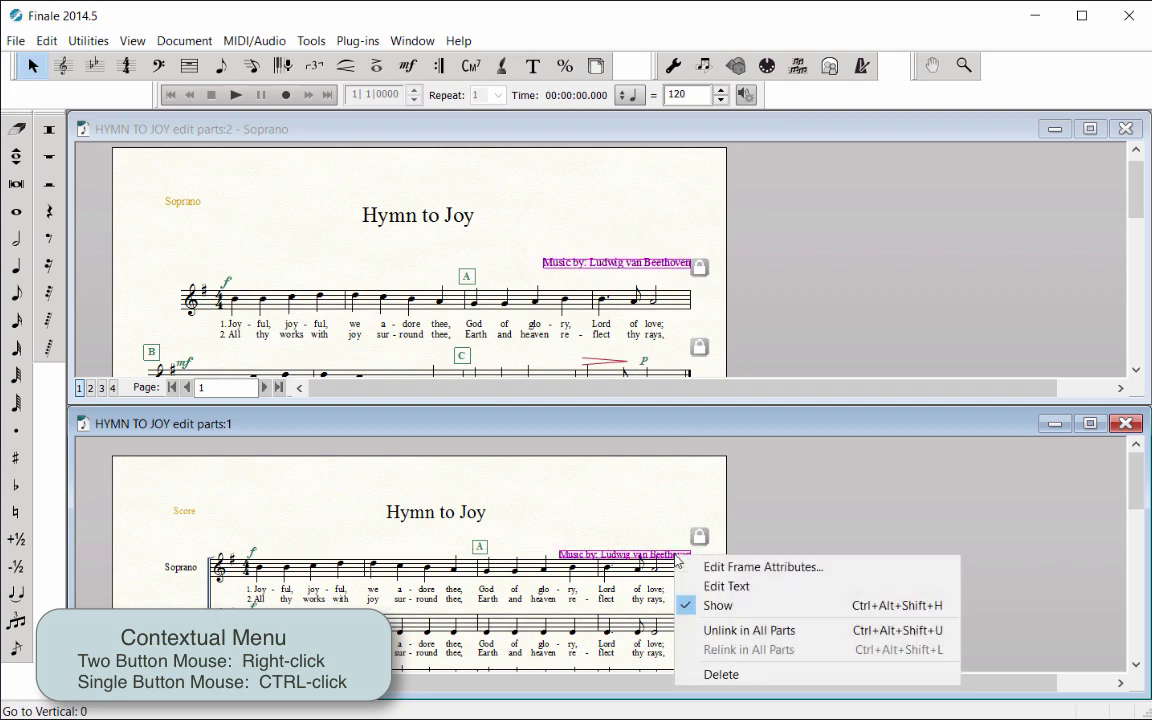
click(722, 631)
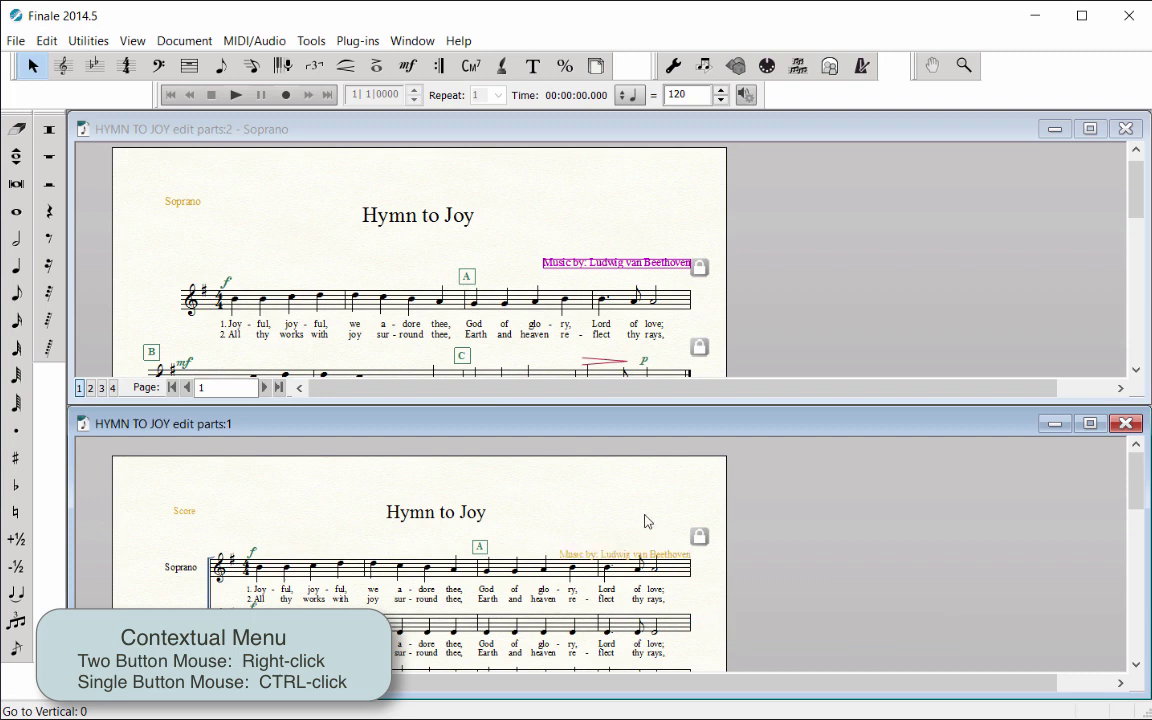
click(640, 249)
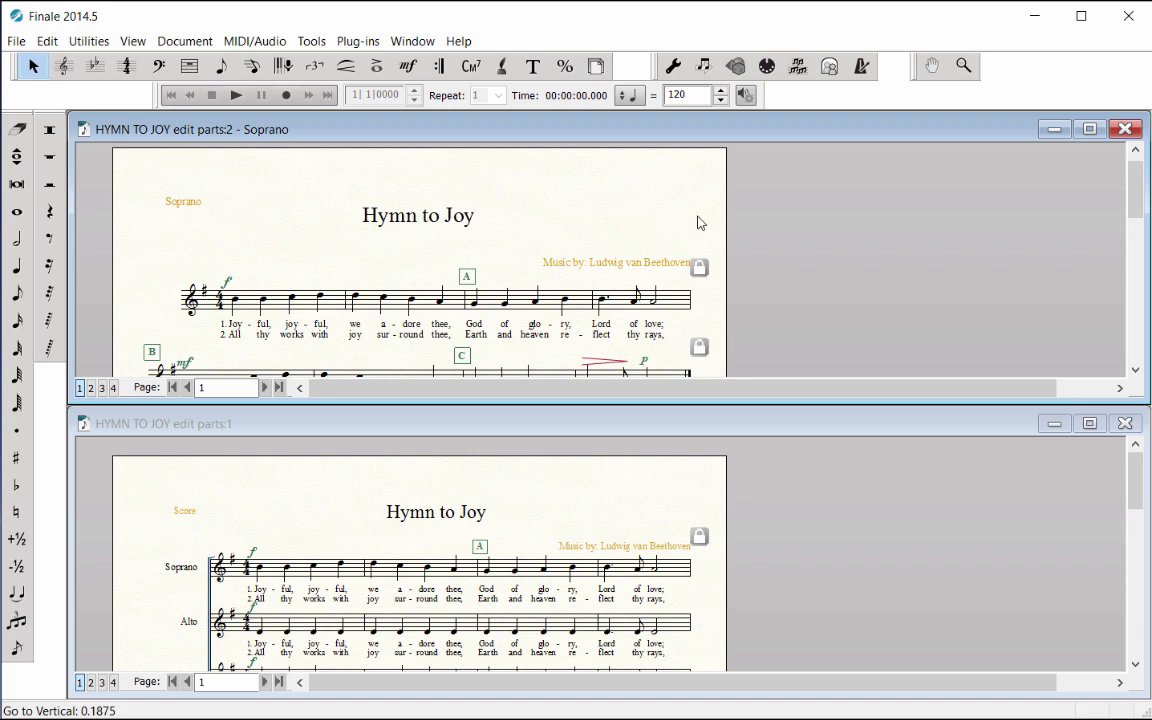
- Close the Soprano part's window and maximize the remaining score window
click(1126, 133)
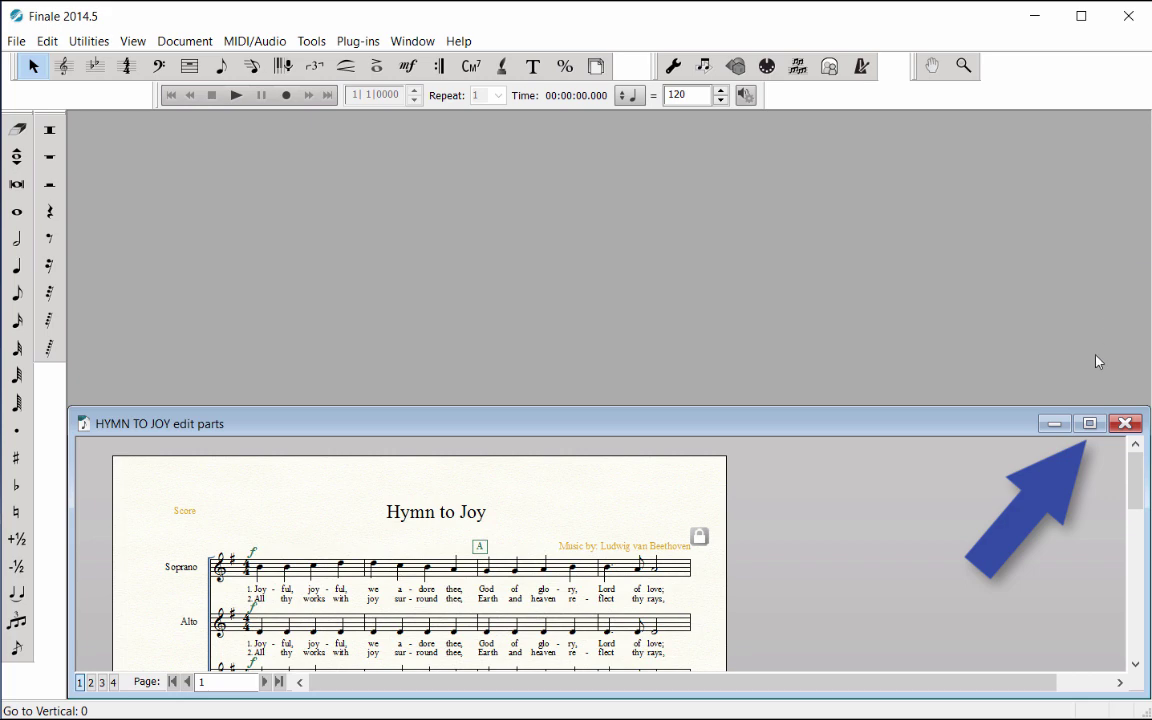
click(1080, 430)
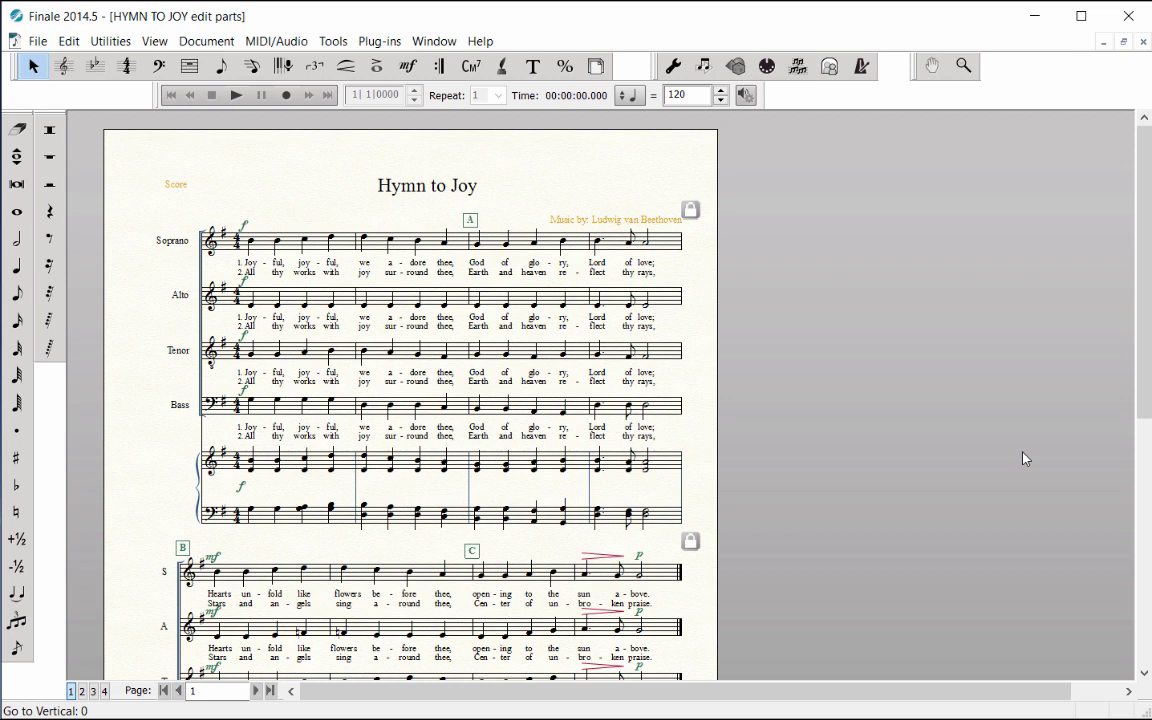
- Go through the linked Soprano, Alto and Tenor parts to check the label and composer credit placement
key(ctrl+alt+grave)
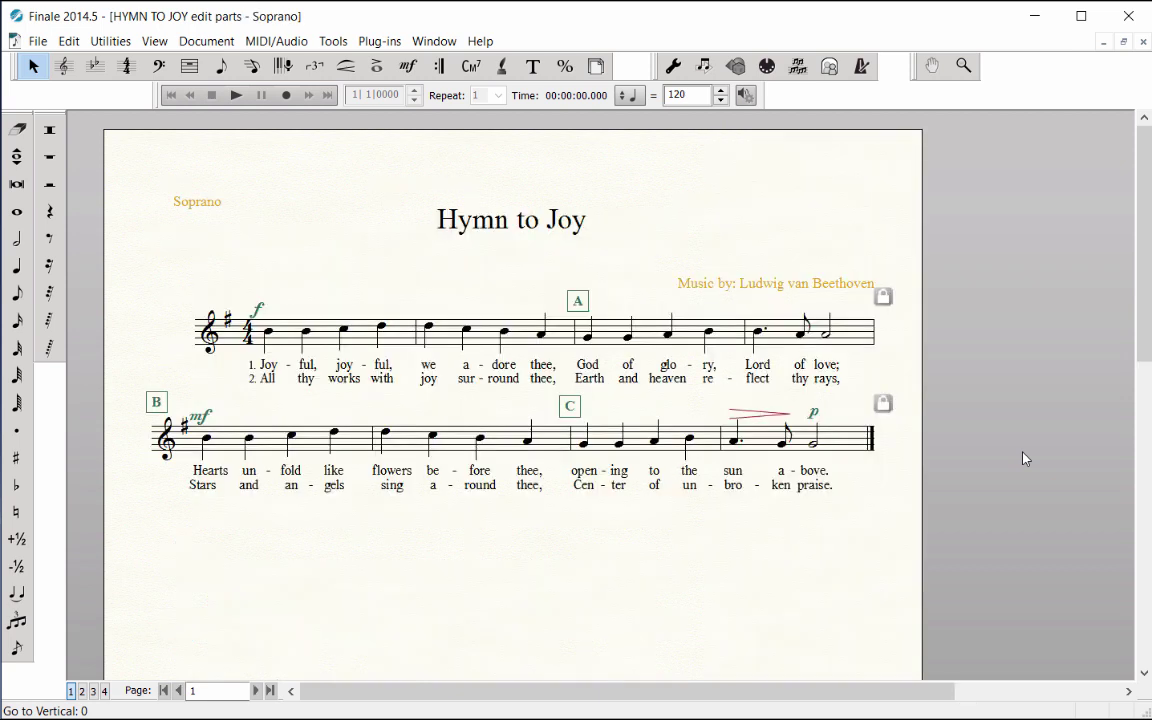
key(ctrl+alt+bracketright)
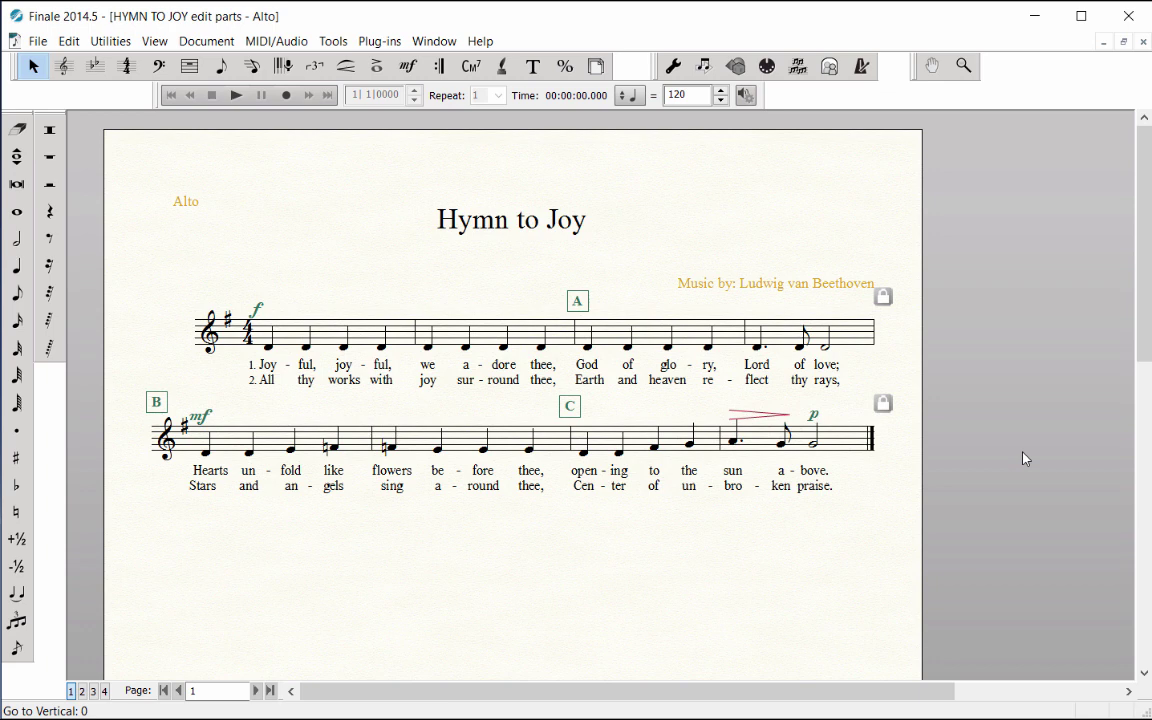
key(ctrl+alt+bracketright)
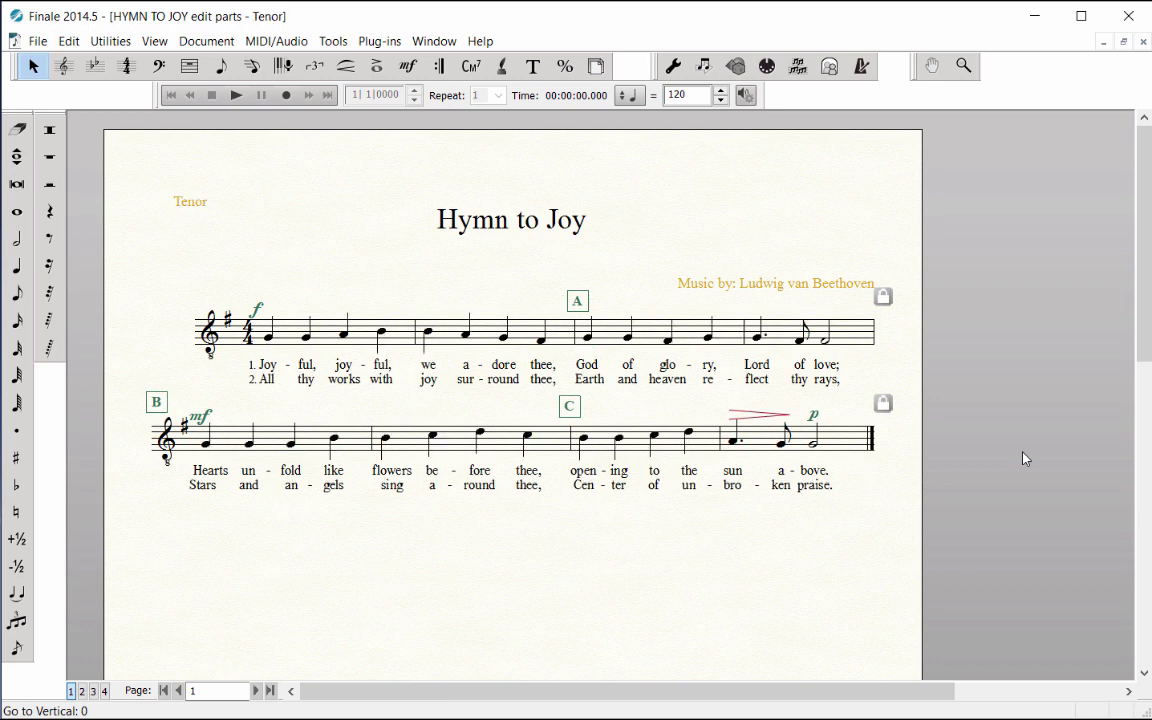
- Check the label and composer credit placement in the Bass part, and return to the full score
key(ctrl+alt+bracketright)
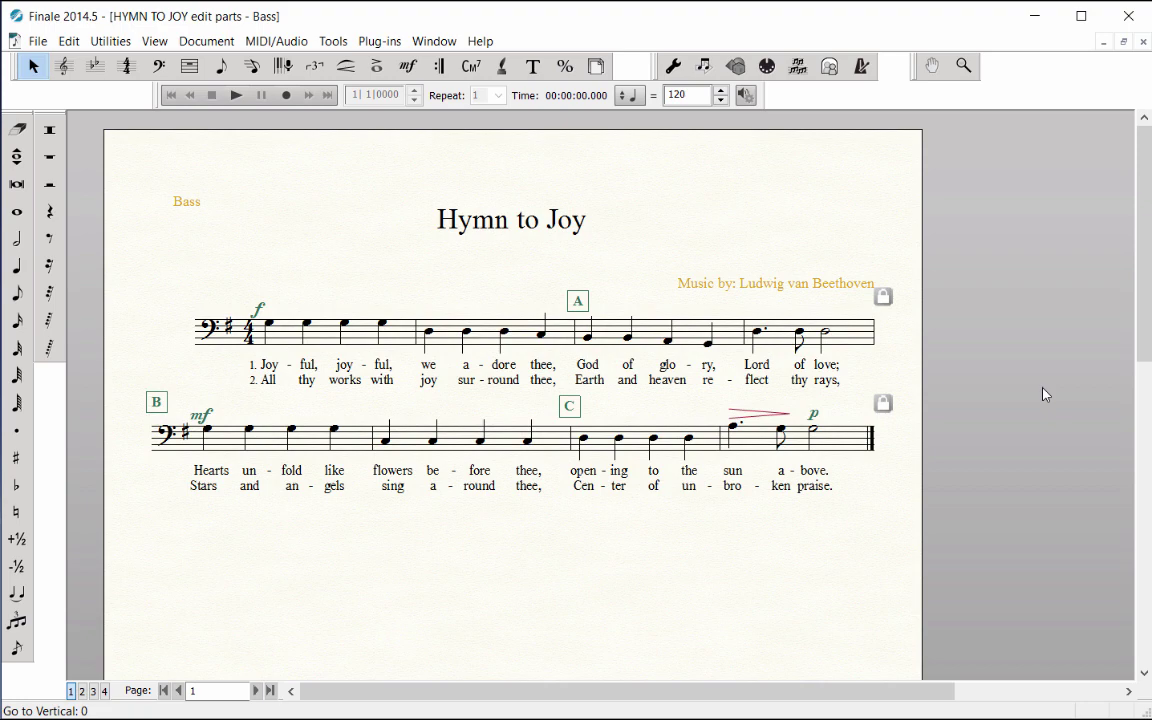
key(ctrl+alt+bracketright)
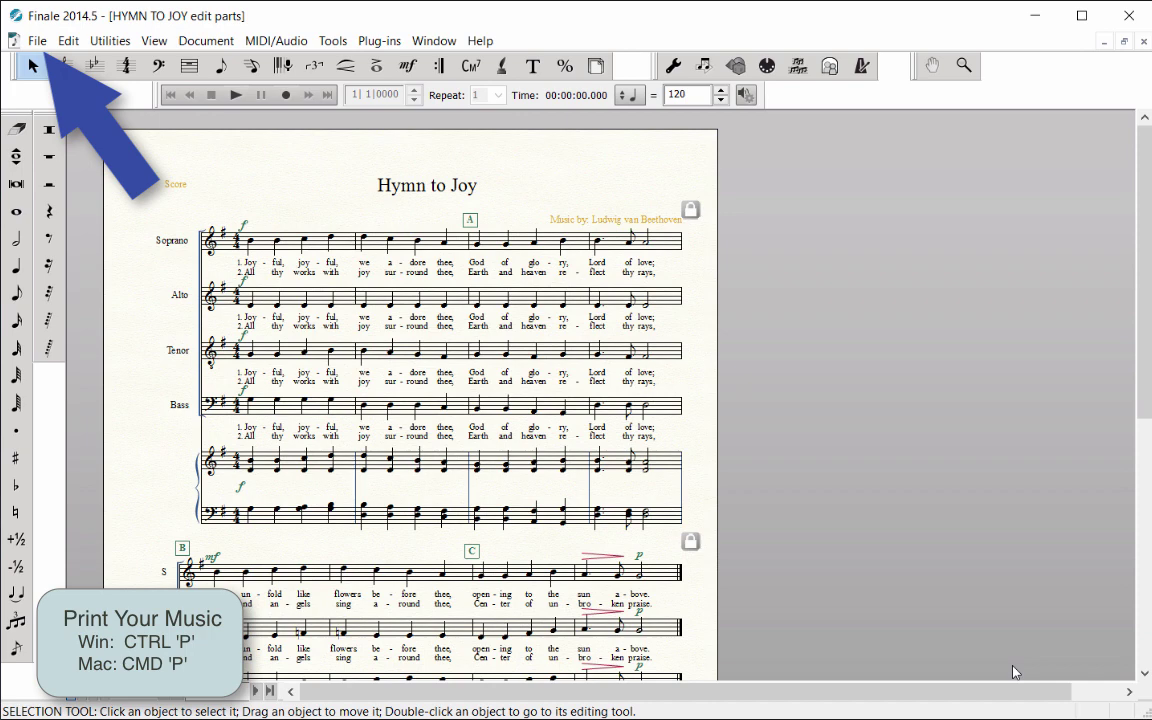
- Print the score and all the parts, with 2 copies of the Soprano part and one copy of everything else
key(ctrl+p)
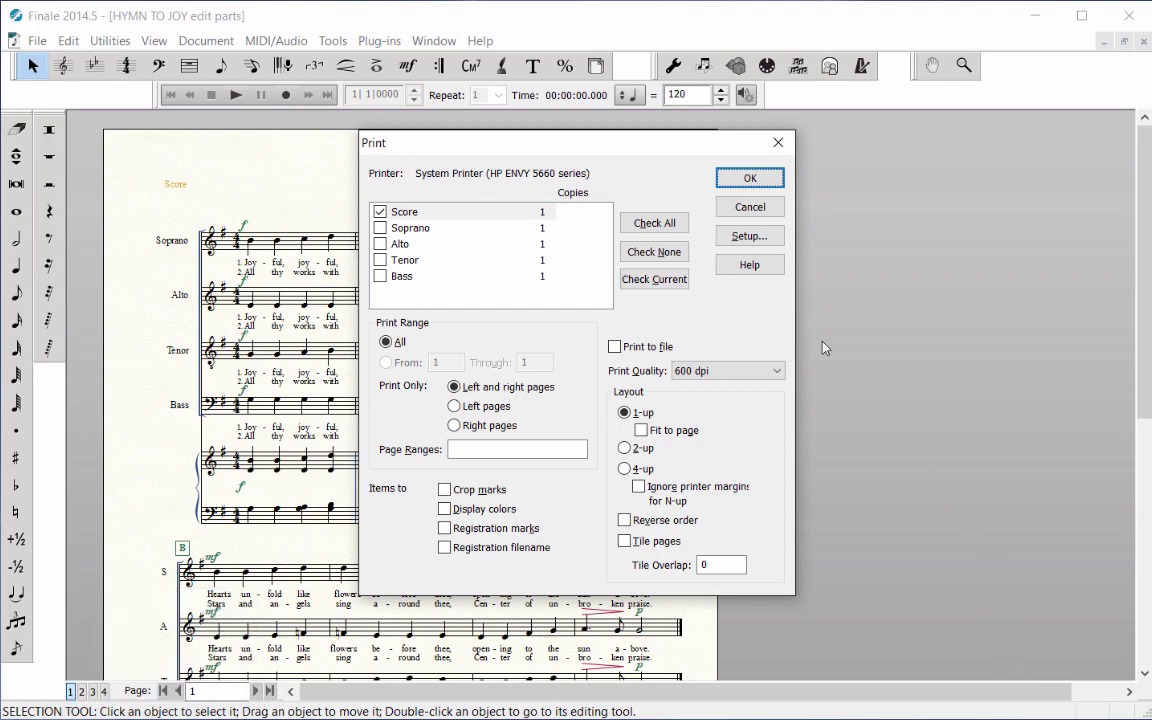
click(651, 226)
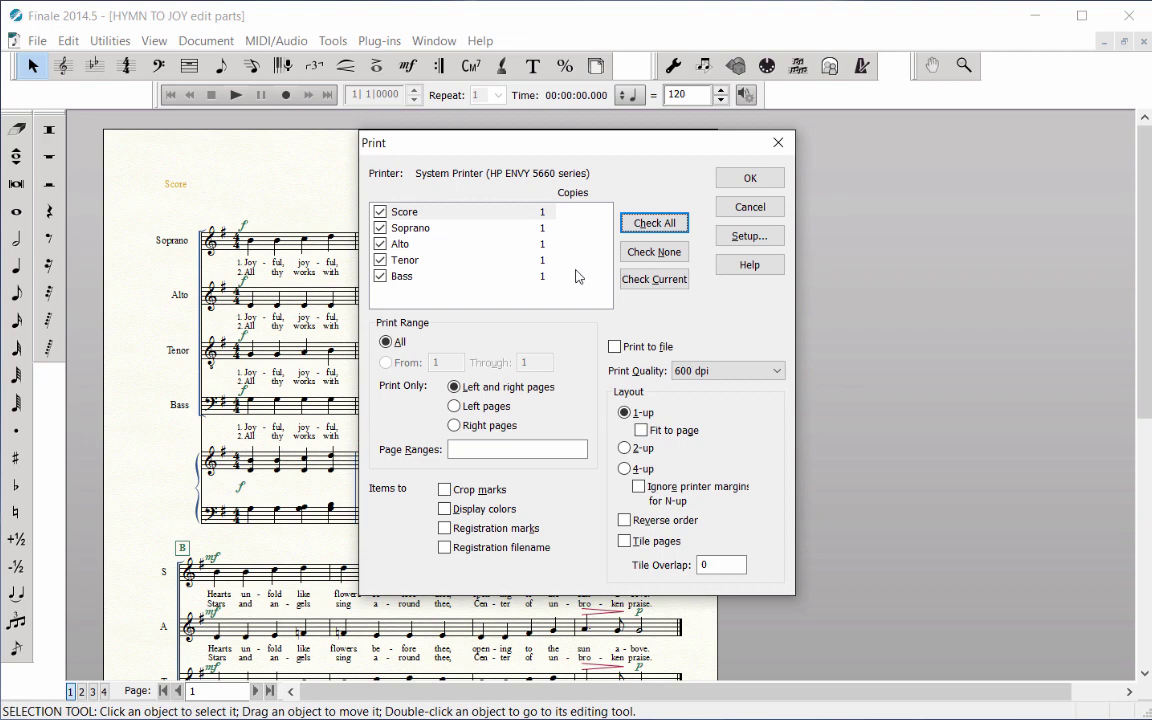
click(549, 234)
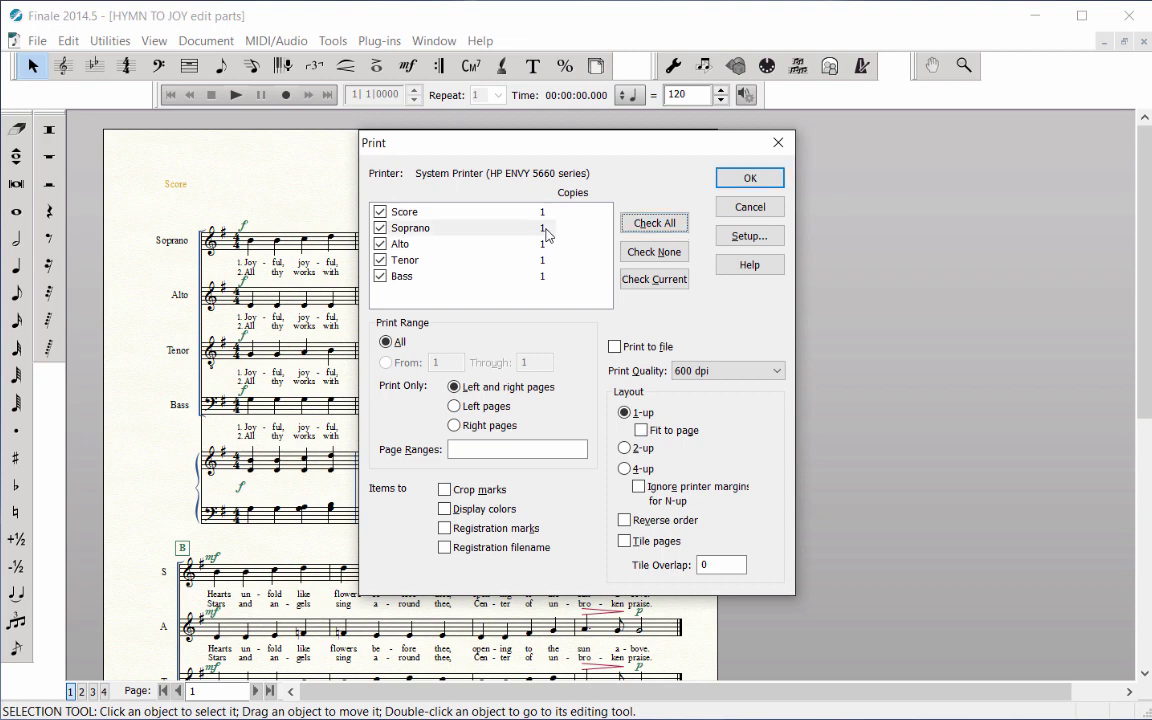
click(545, 229)
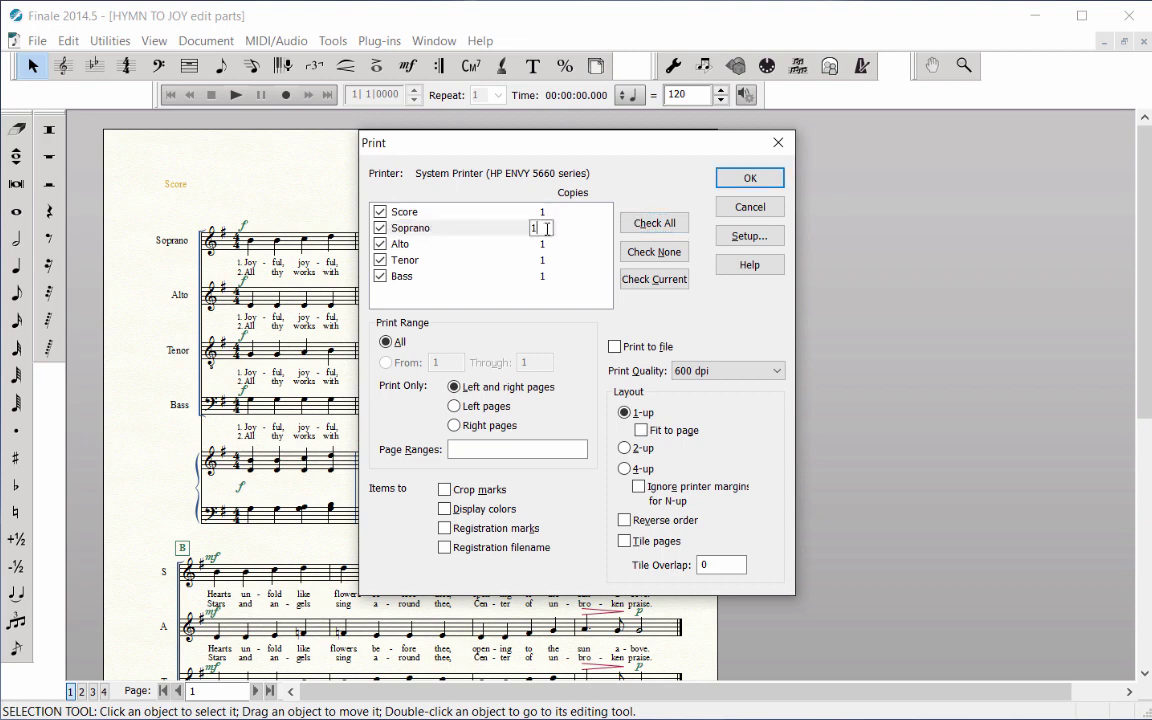
text(2)
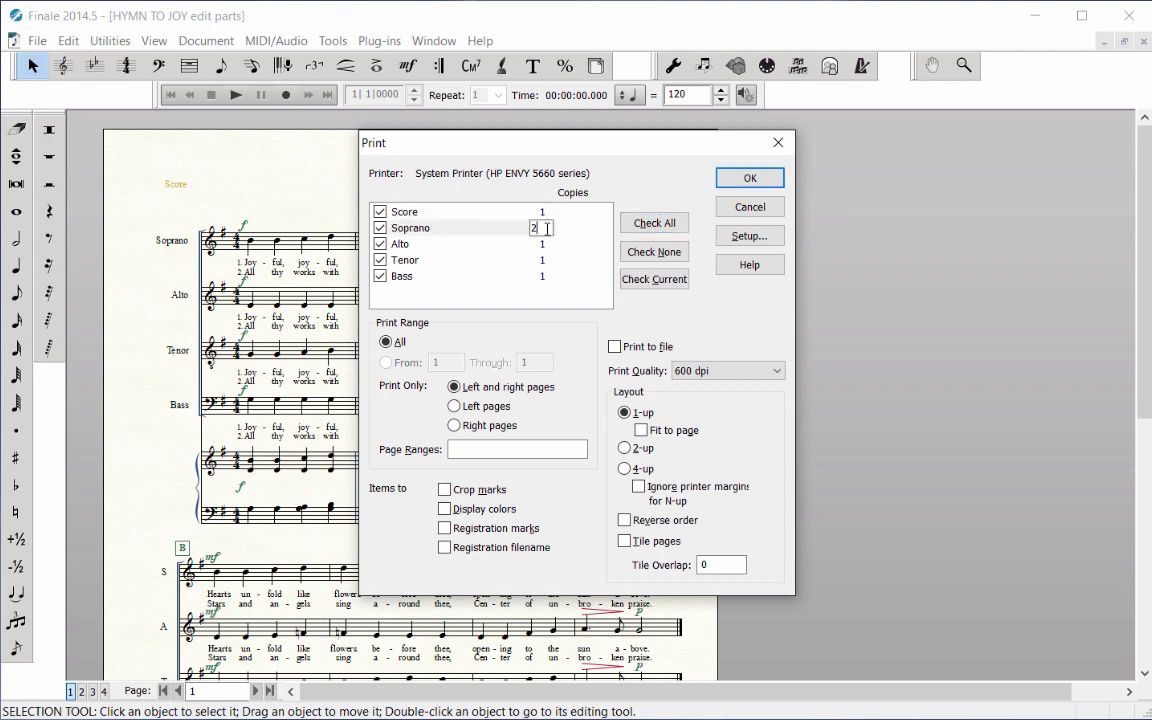
click(766, 182)
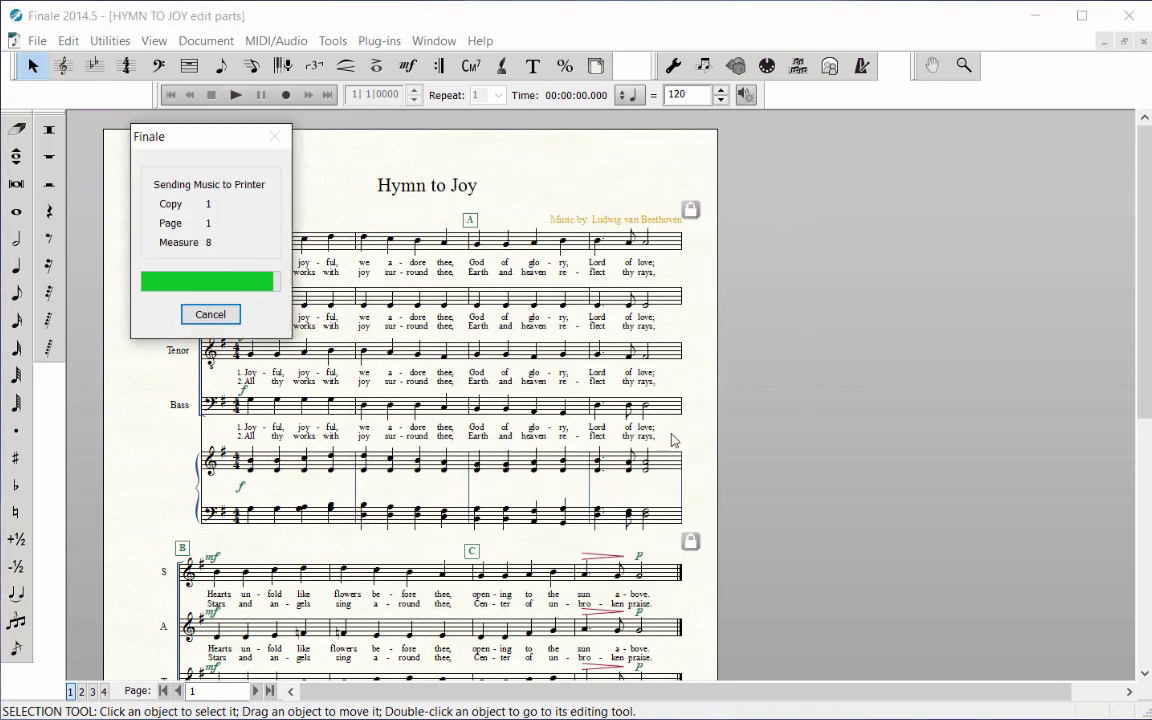